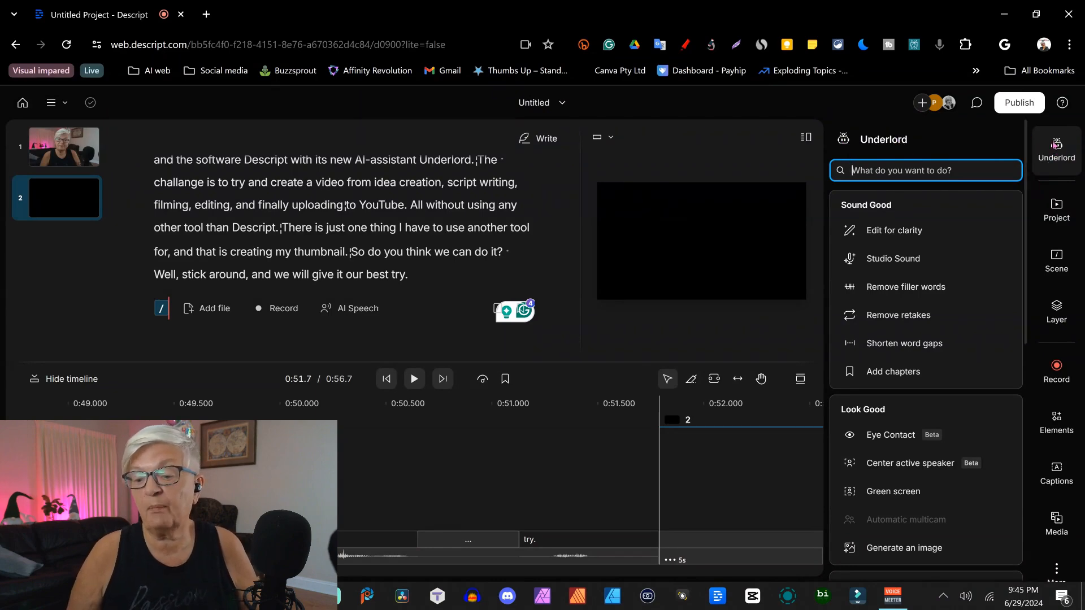
- Brainstorm video ideas with Underlord from the starting point "reasons you should visit Stockholm, Sweden"
scroll(964, 168, "down", 5)
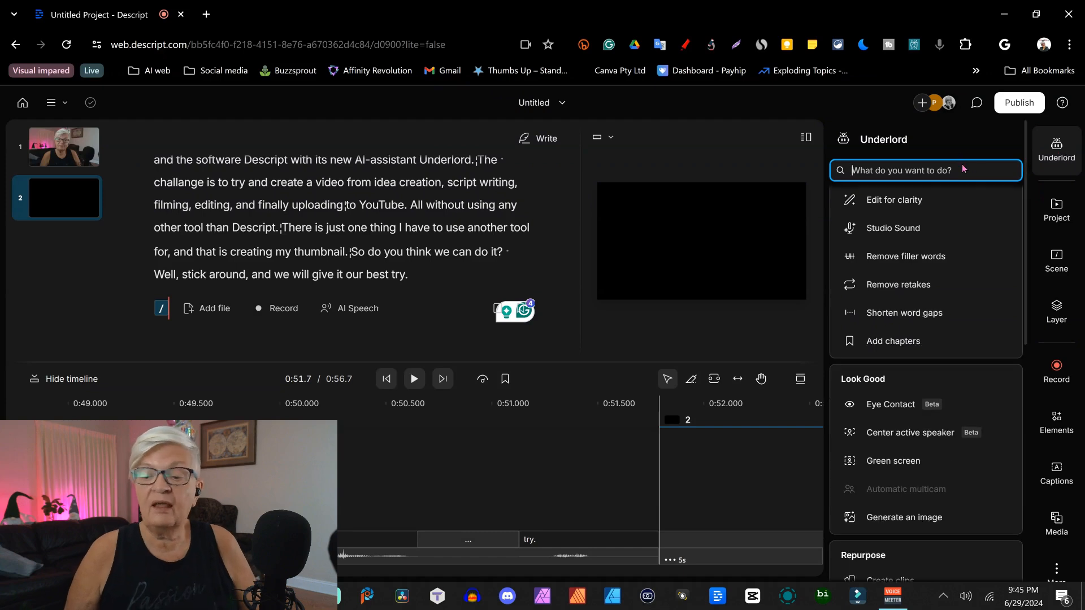
scroll(960, 215, "down", 4)
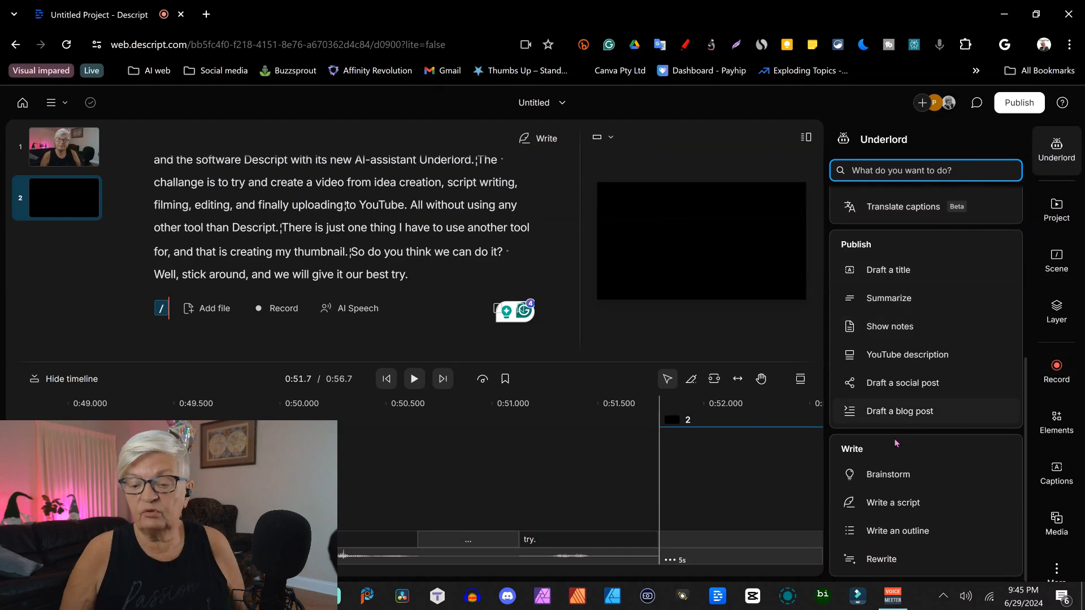
left_click(896, 477)
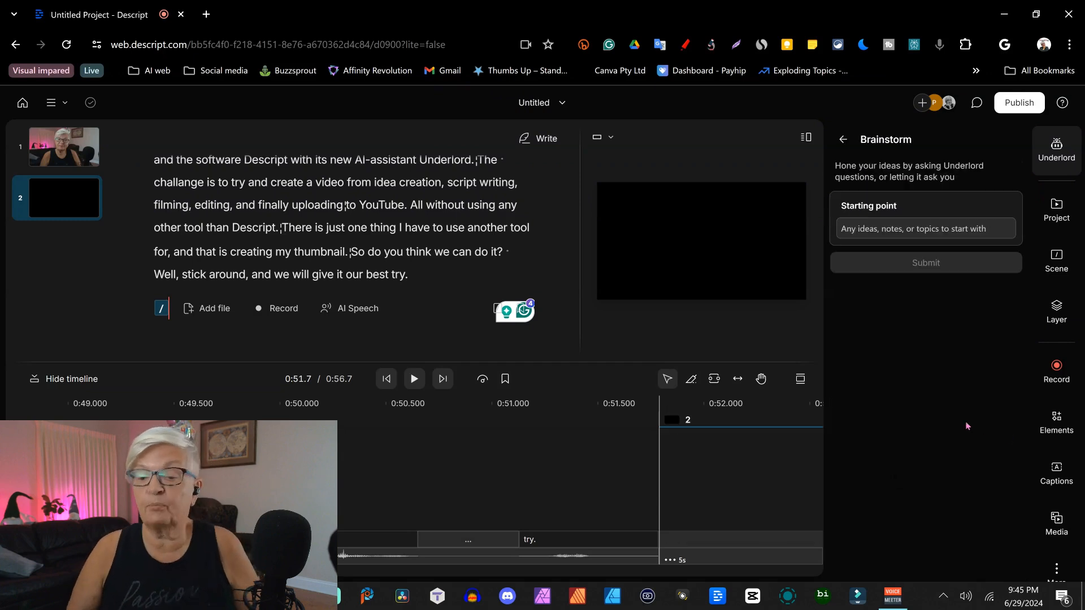
left_click(873, 229)
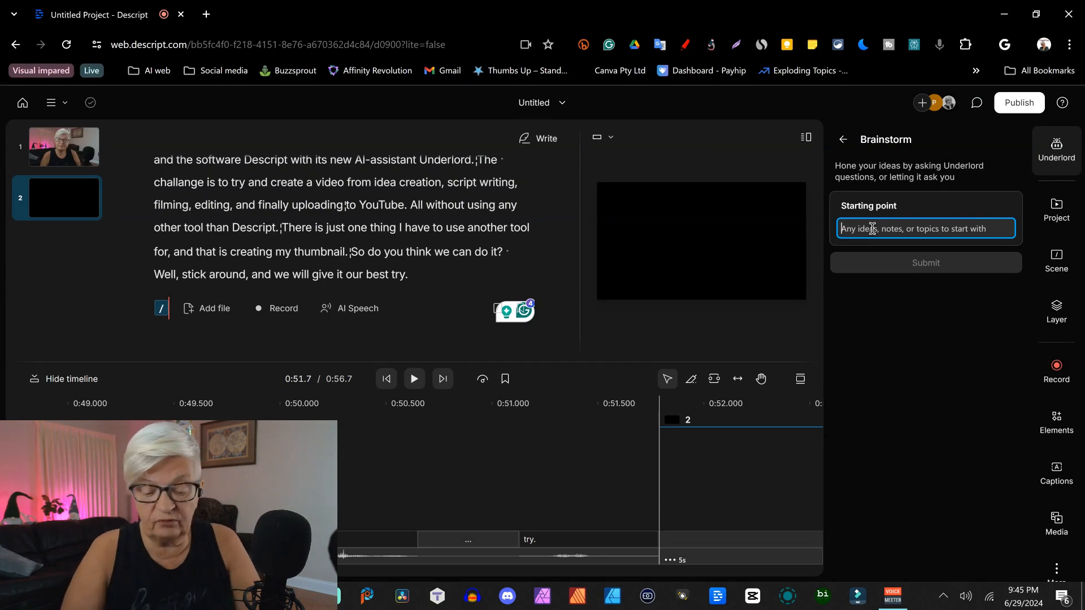
type("reasons to")
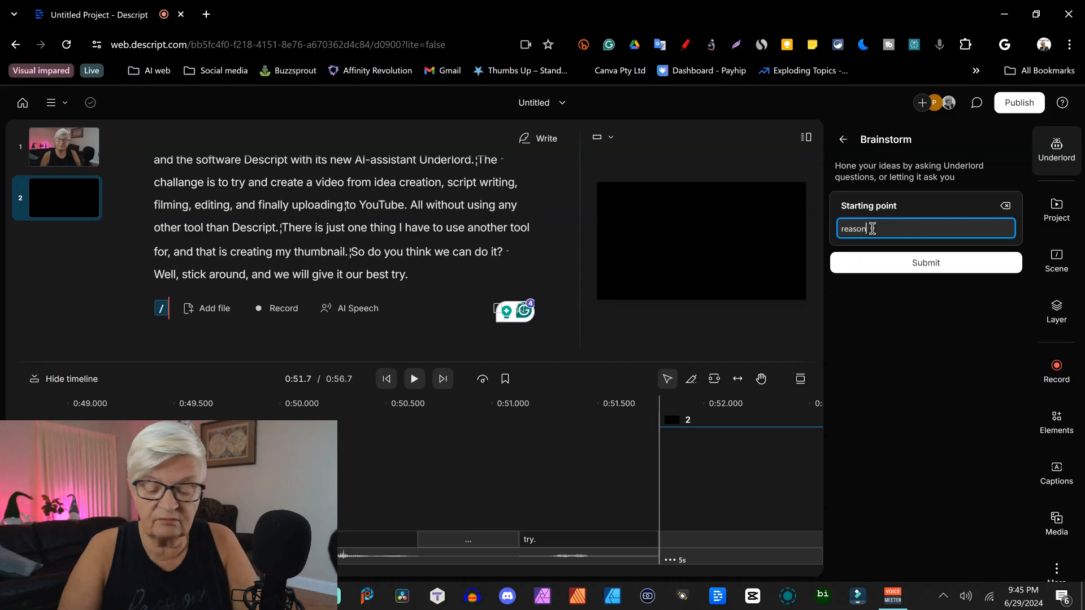
type("u should v")
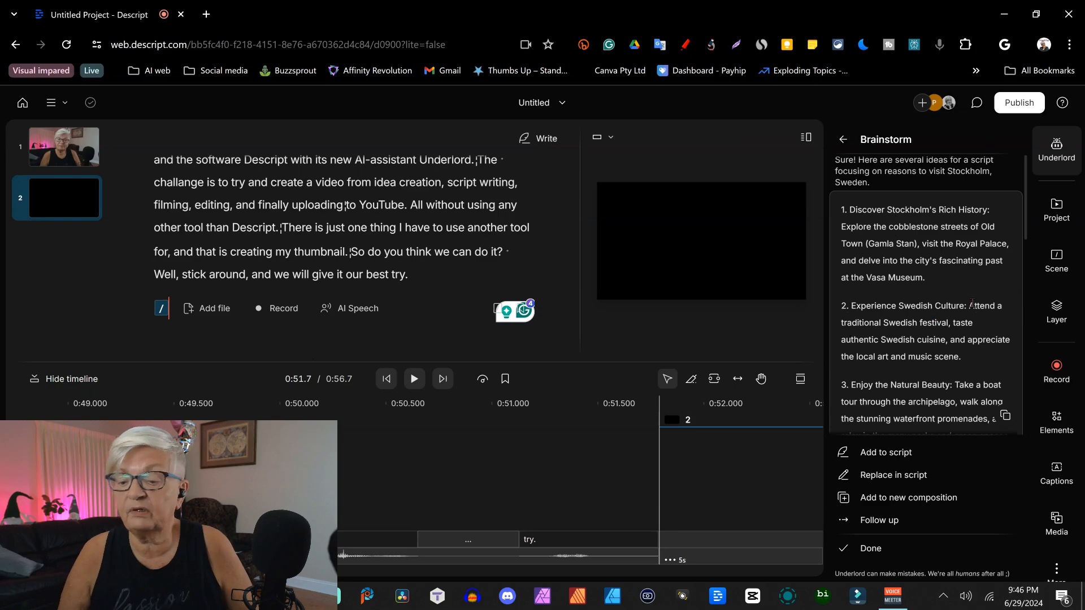
- Read through the brainstormed ideas for visiting Stockholm and return to the list of Underlord actions
scroll(977, 305, "down", 3)
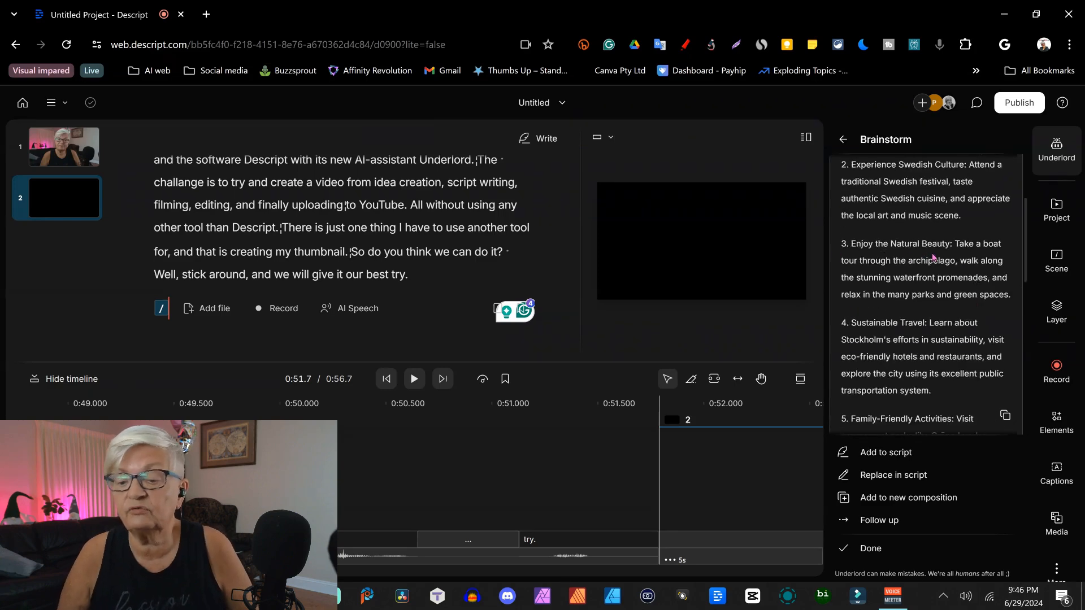
scroll(963, 261, "down", 3)
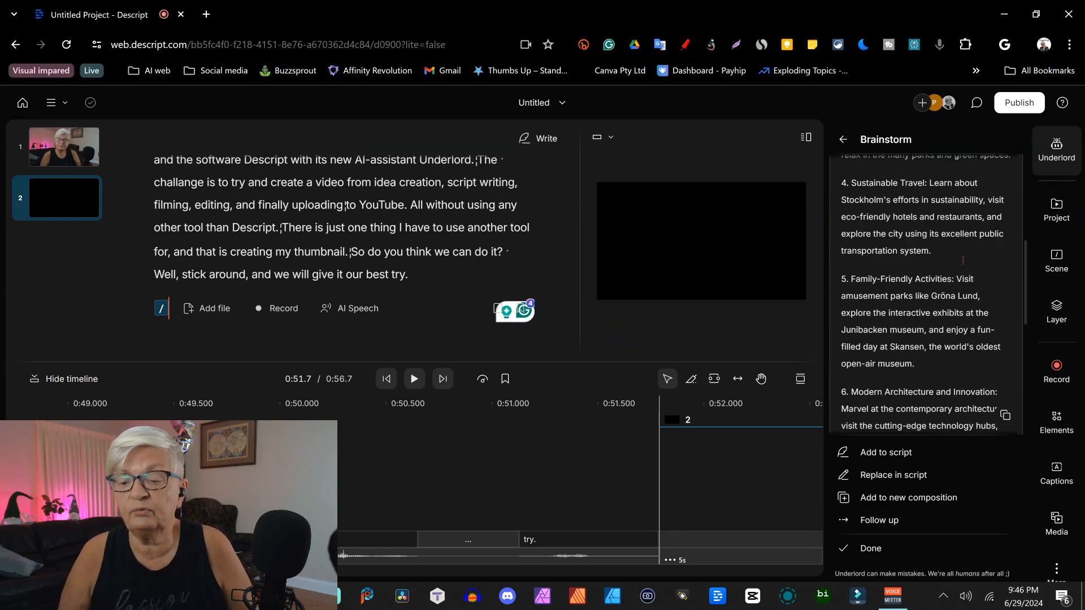
scroll(873, 213, "down", 3)
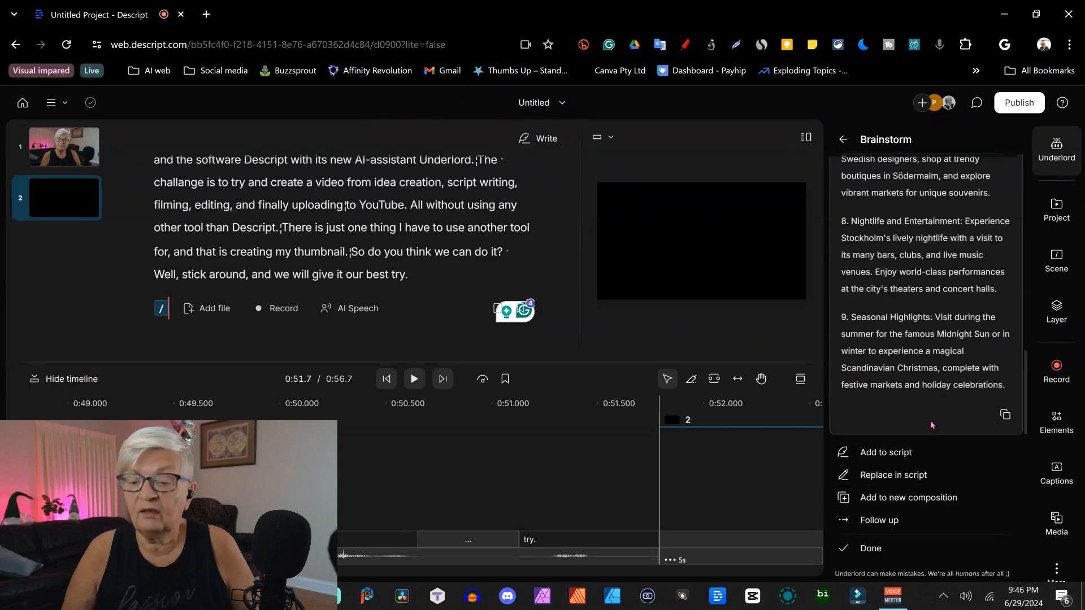
left_click(849, 141)
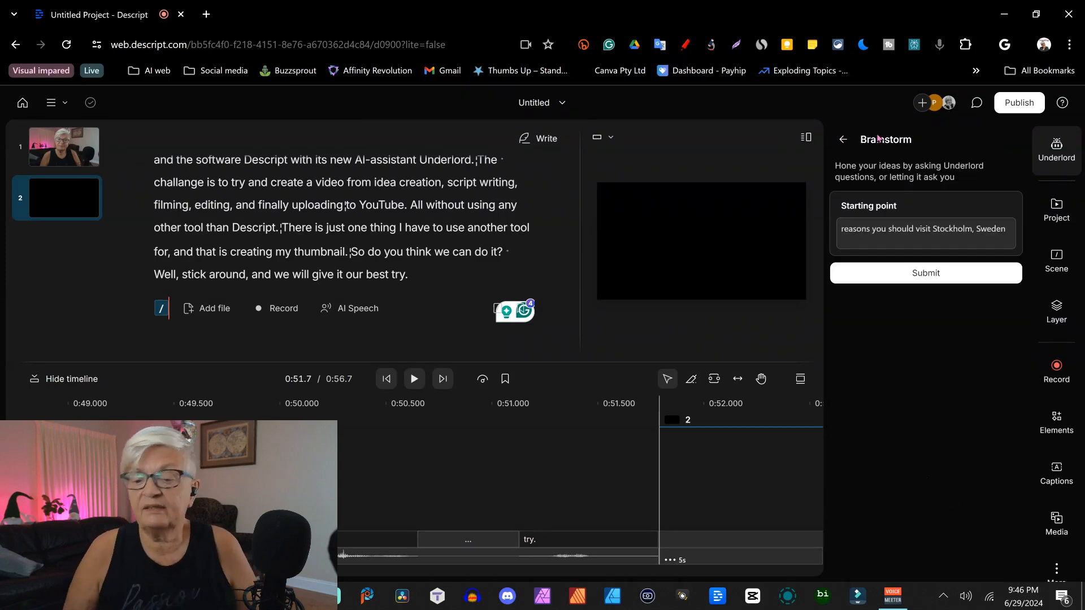
left_click(842, 140)
- Start writing a script with Underlord and set its starting point to "a 4 minute video about why people should visit Stockholm, Sweden"
scroll(911, 443, "down", 5)
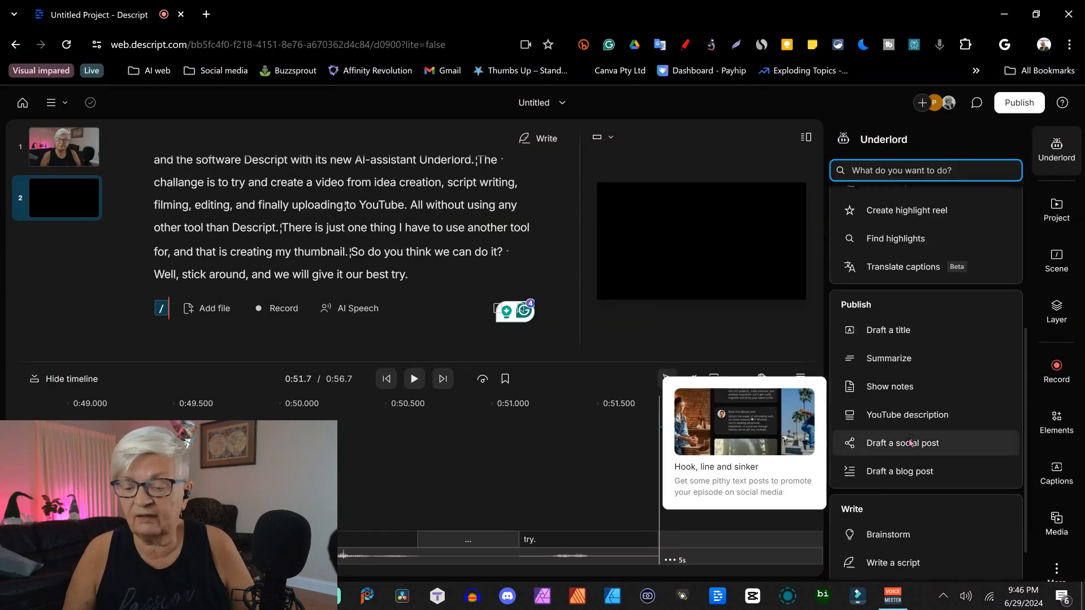
scroll(911, 443, "down", 1)
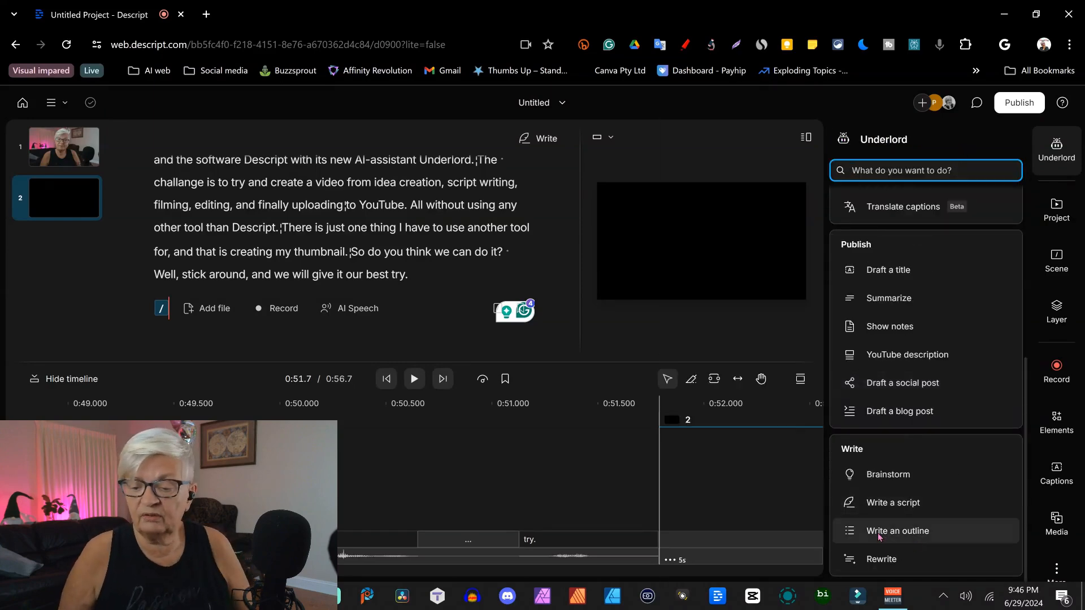
left_click(884, 503)
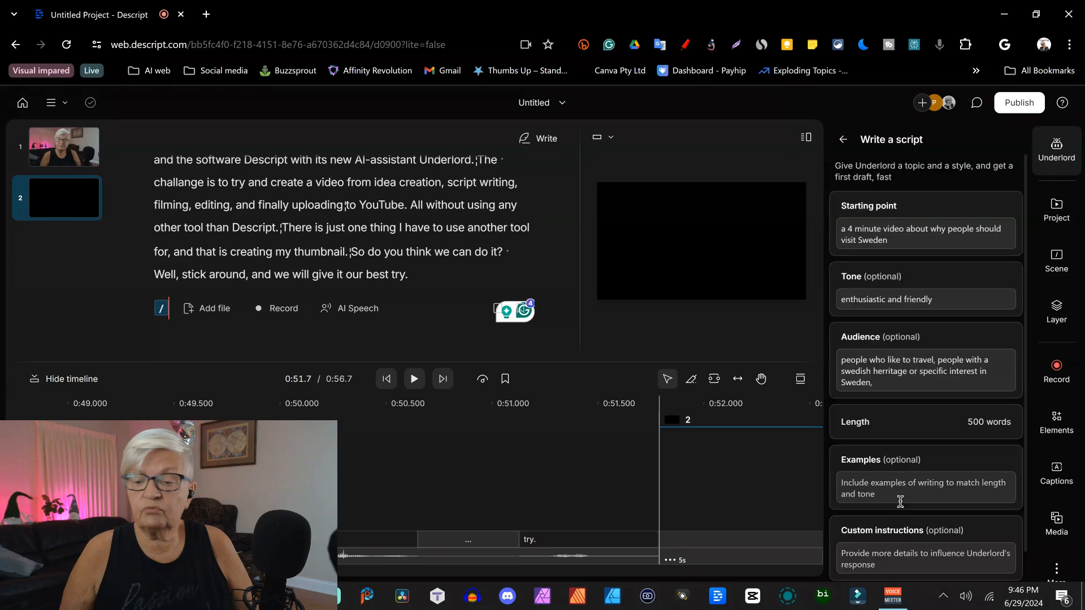
left_click(889, 224)
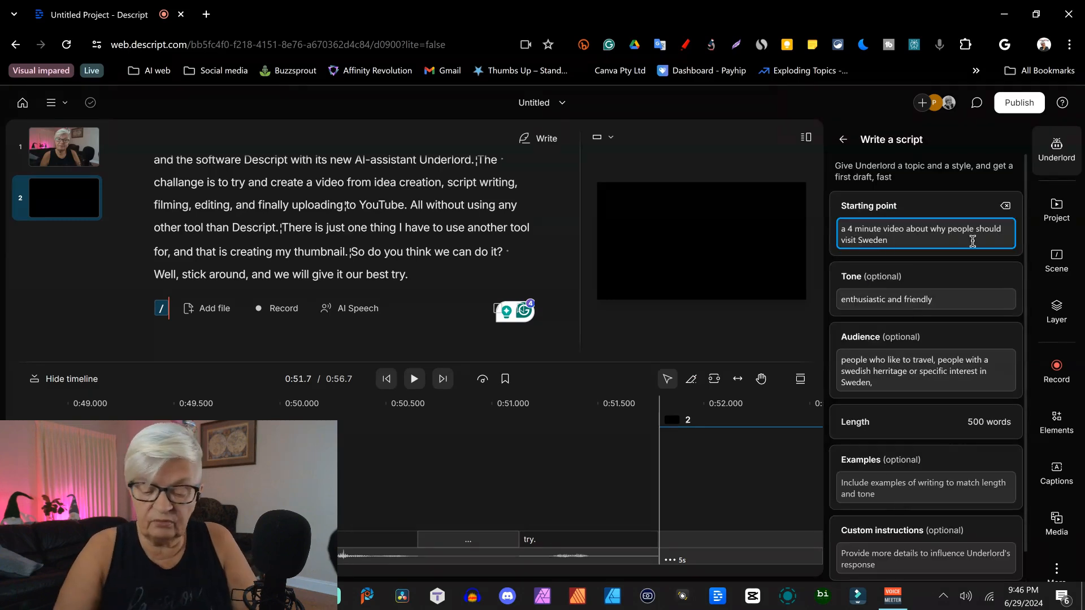
type("Stock")
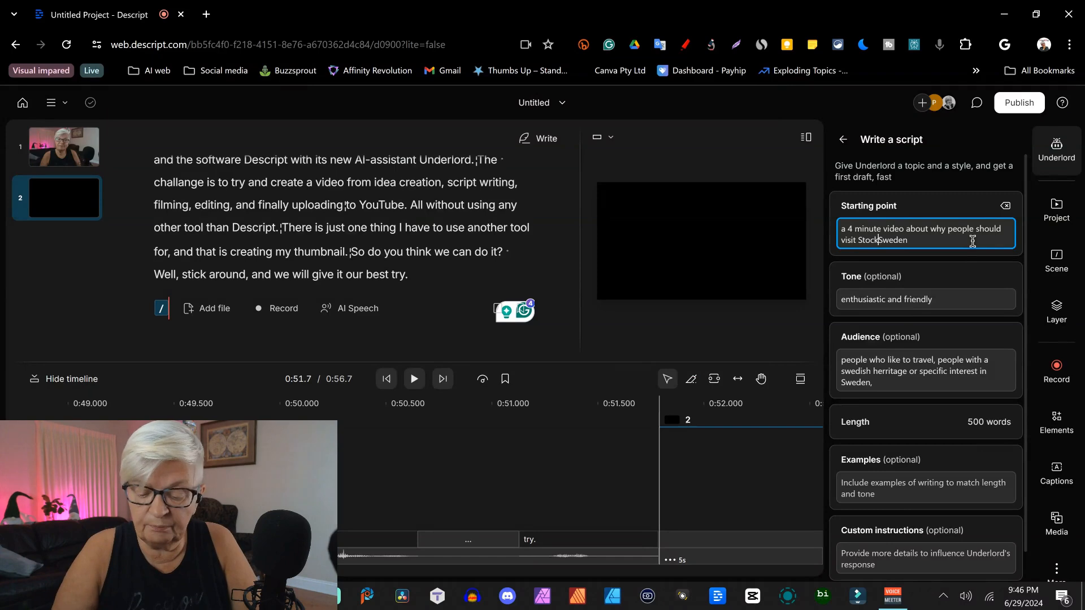
type("holm,")
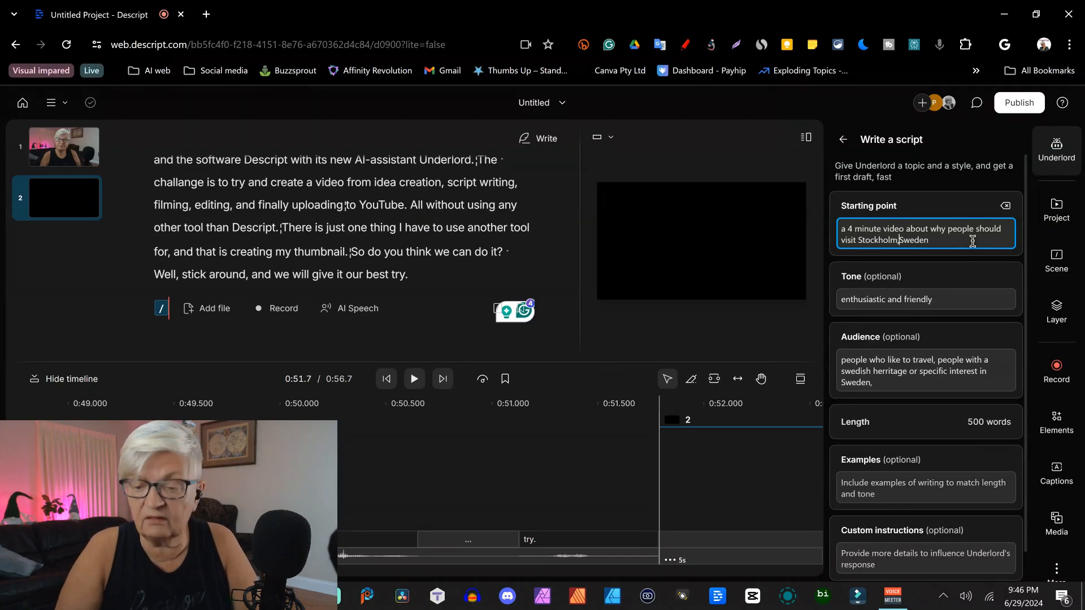
- Keep the enthusiastic and friendly tone and submit the brief to generate the script draft
left_click(943, 298)
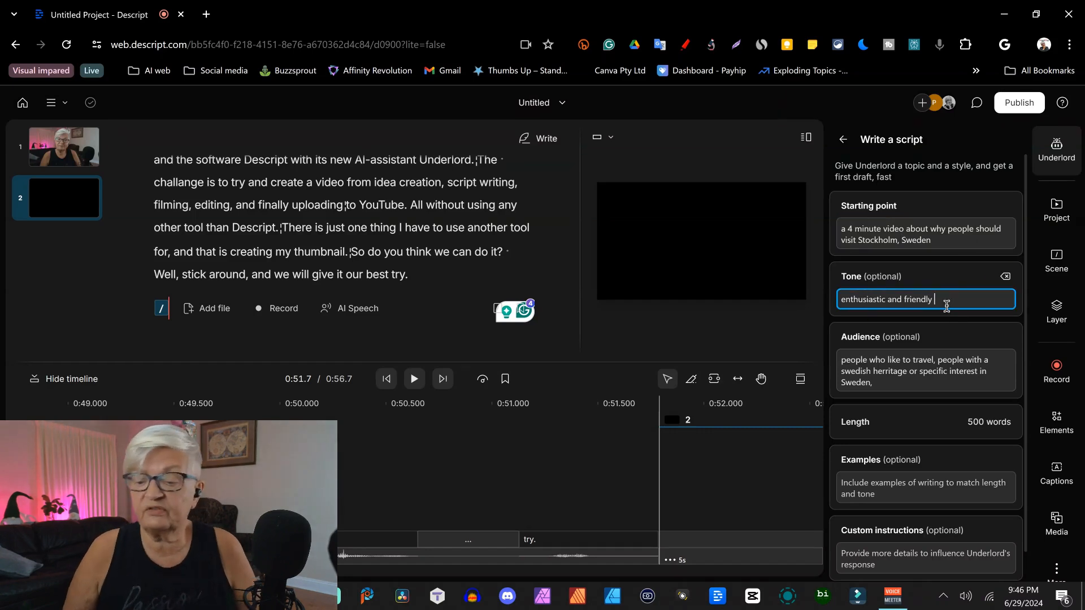
scroll(888, 373, "down", 1)
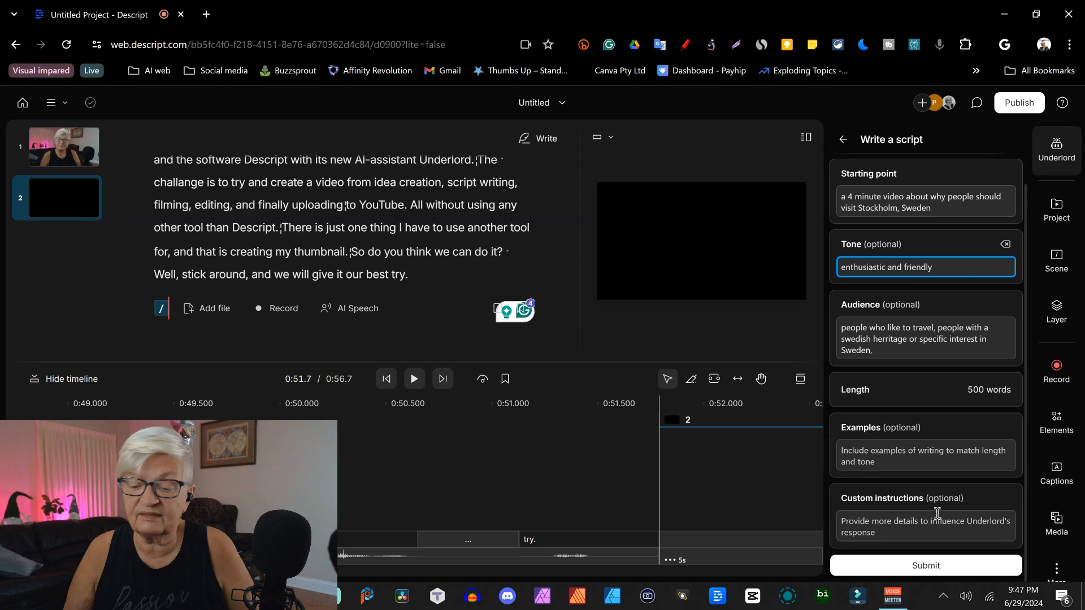
left_click(927, 567)
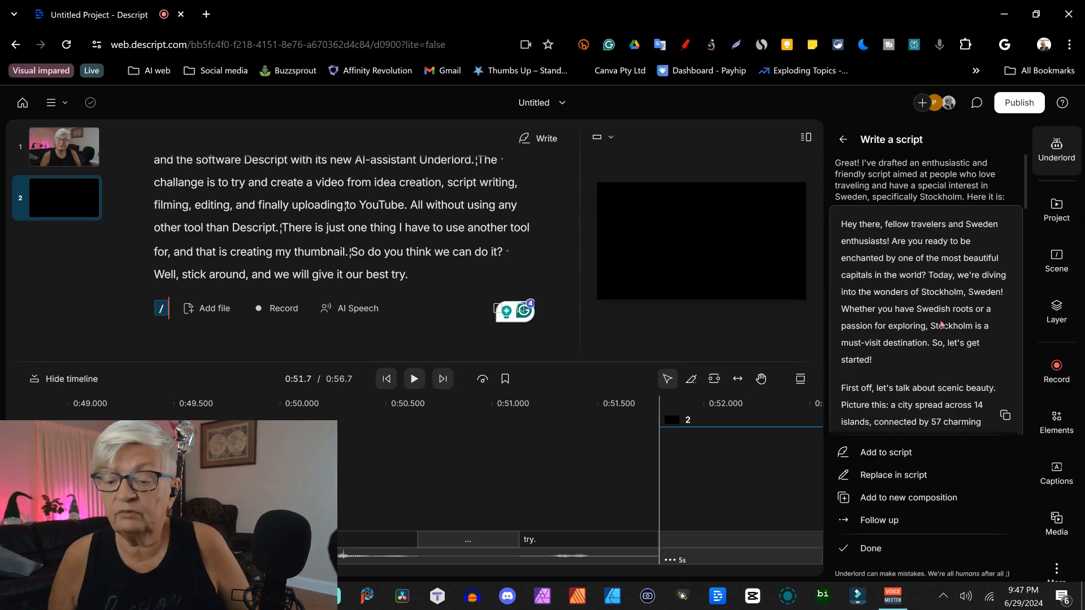
- Review the drafted Stockholm script to its end and add it to the project's script
scroll(875, 262, "down", 3)
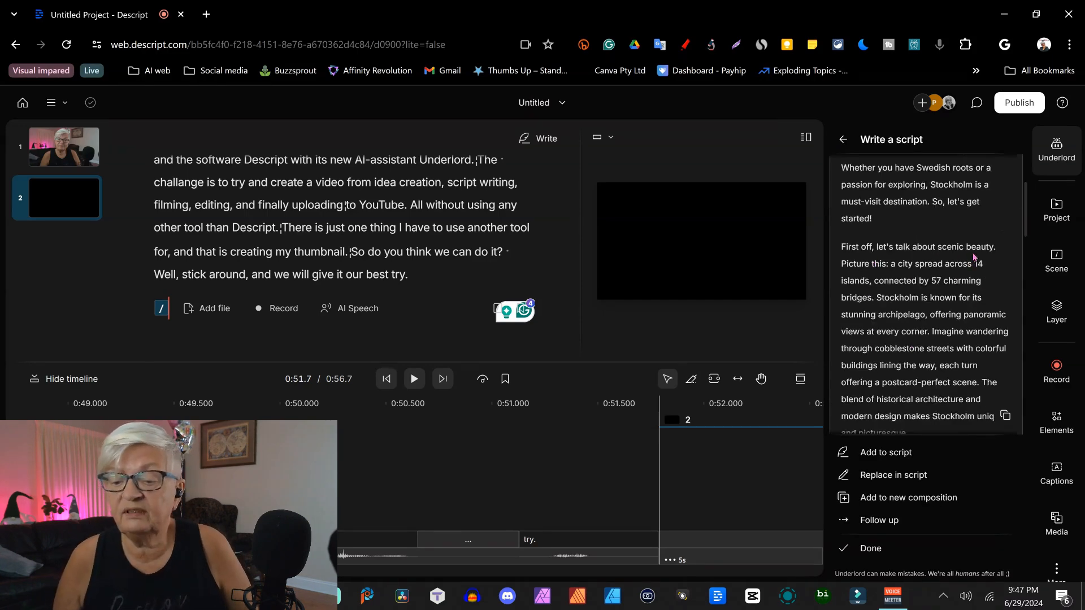
scroll(962, 260, "down", 3)
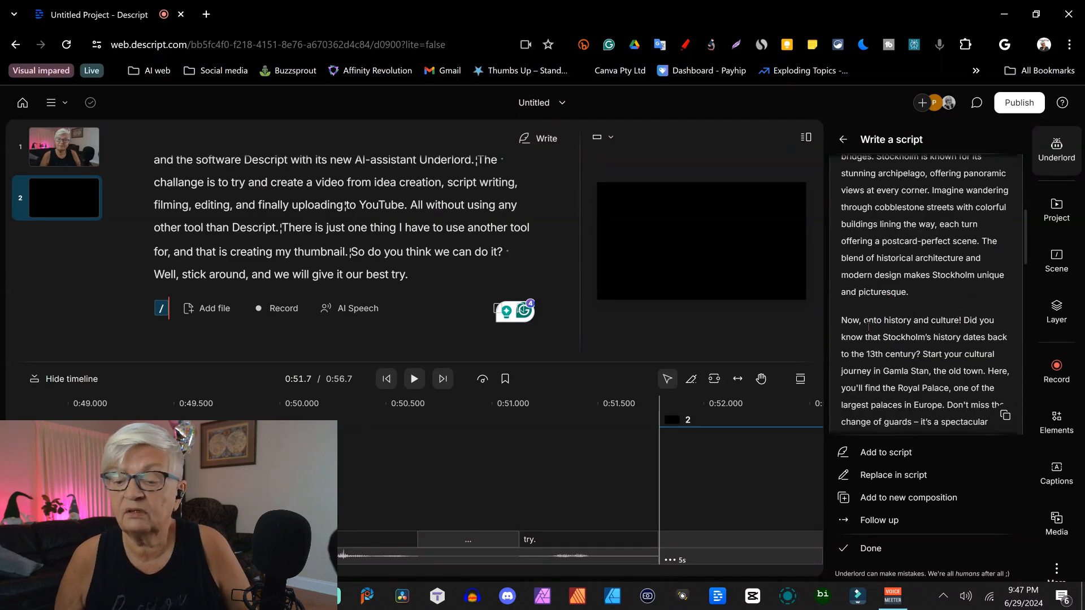
scroll(933, 286, "down", 2)
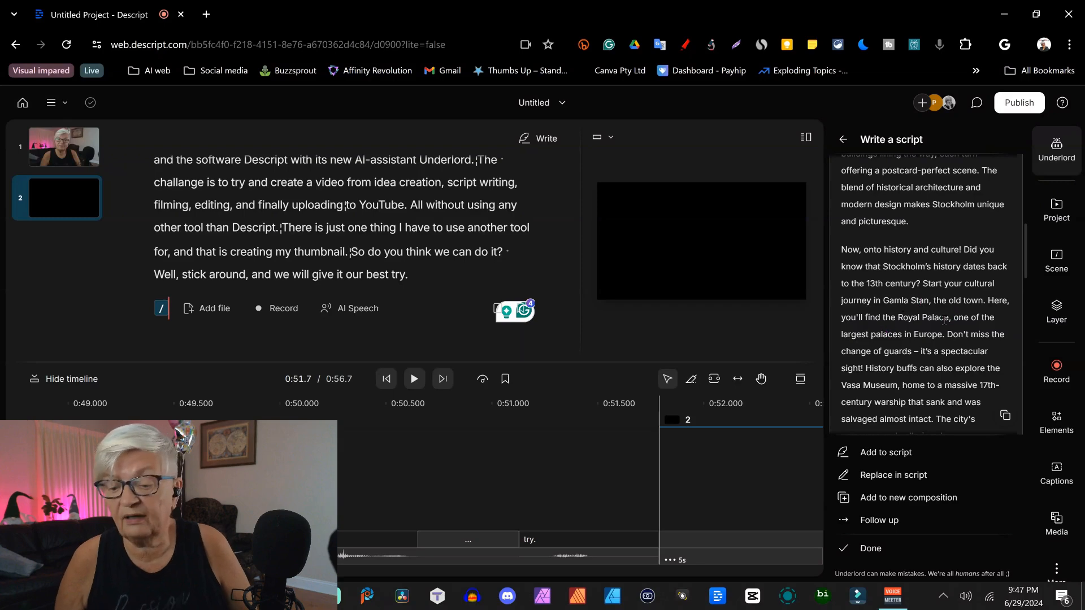
scroll(944, 320, "down", 5)
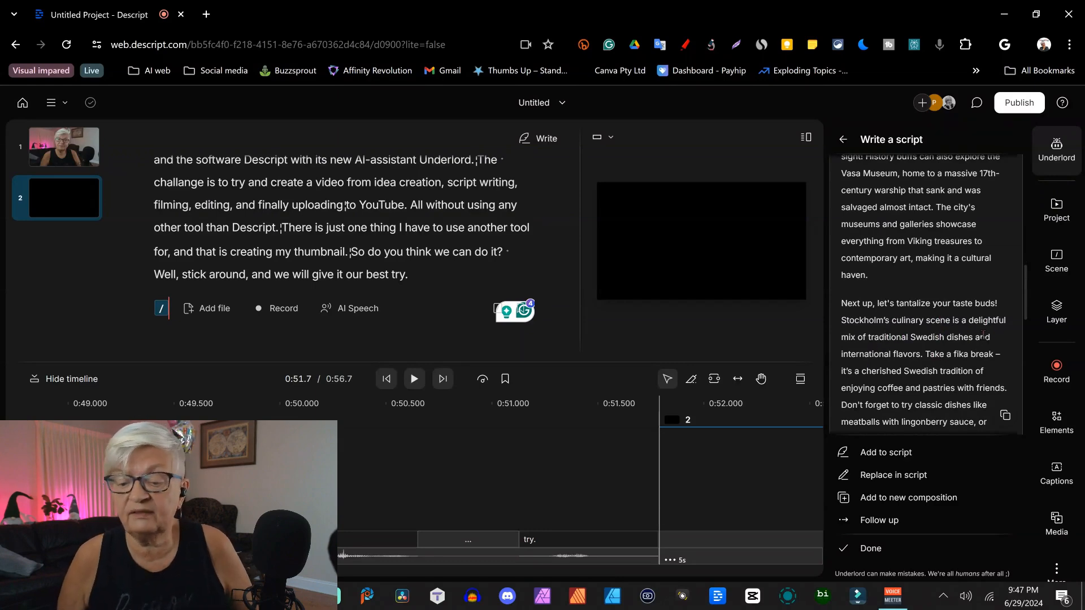
scroll(980, 336, "down", 5)
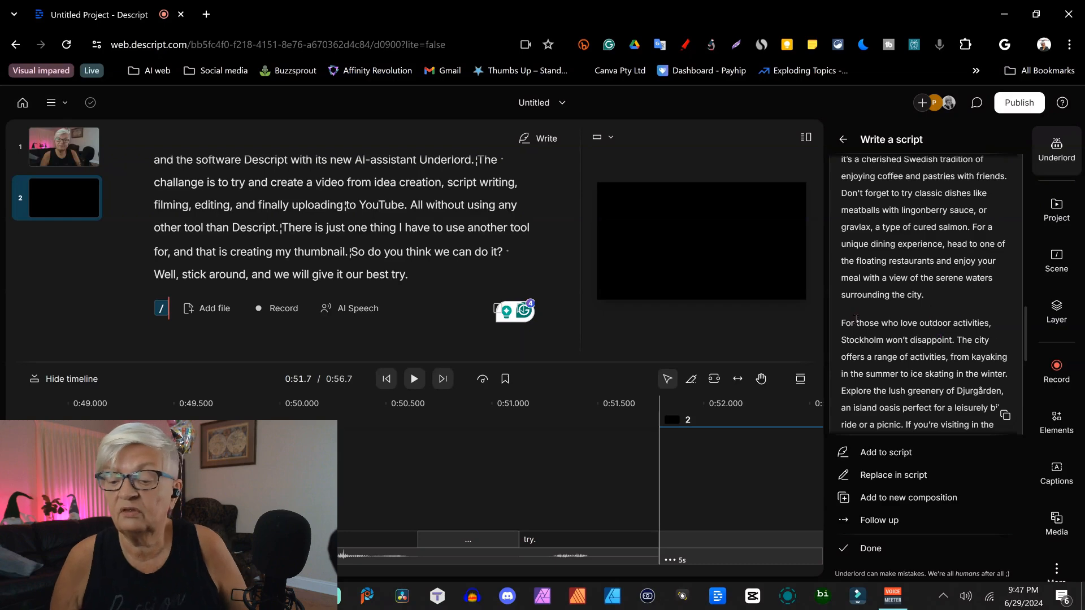
scroll(899, 333, "down", 7)
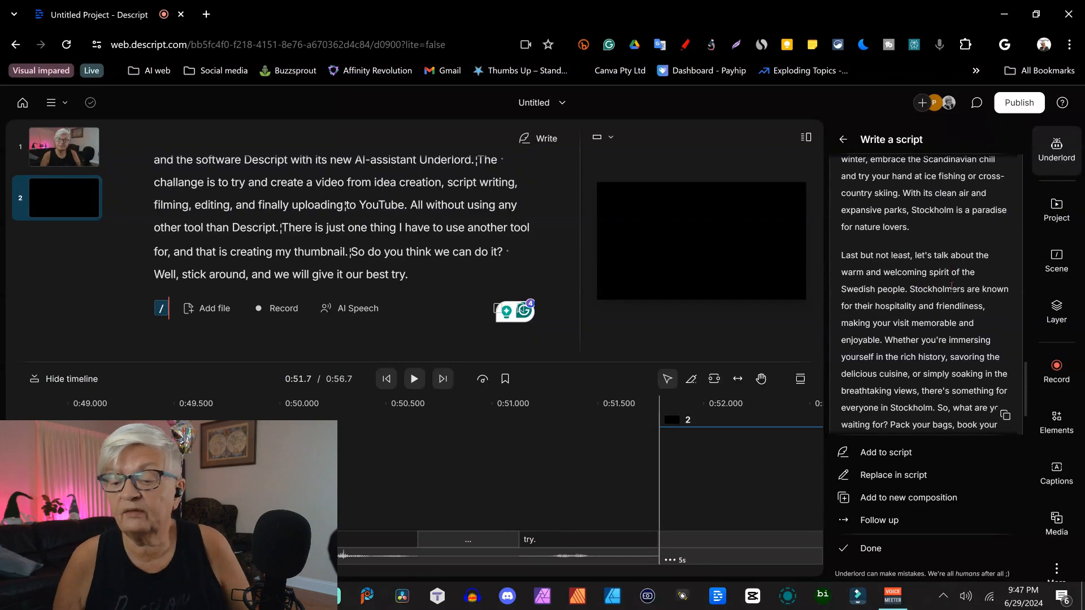
scroll(943, 299, "down", 2)
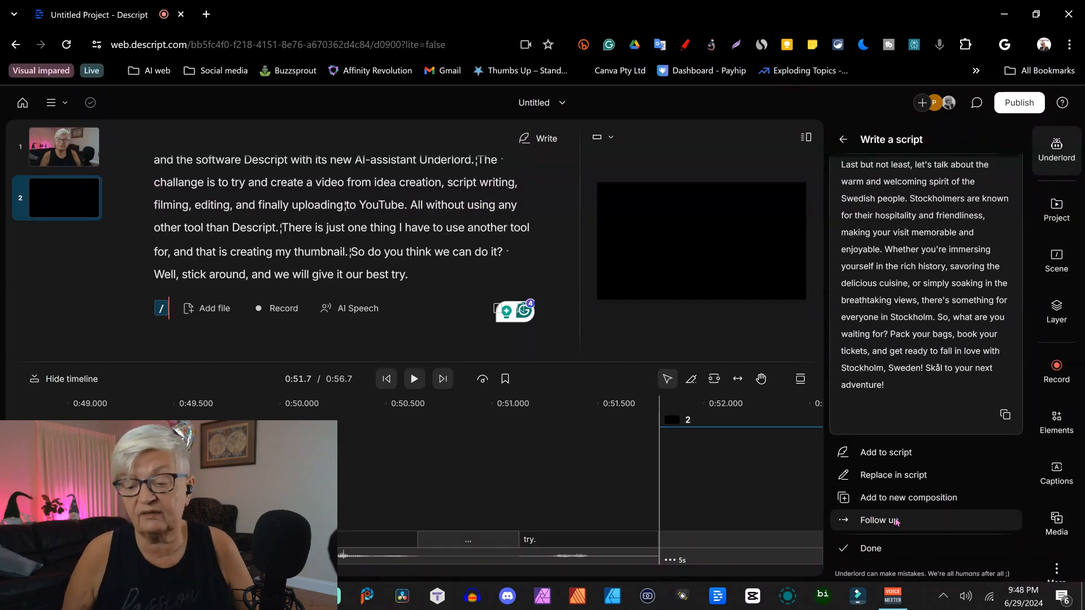
left_click(890, 454)
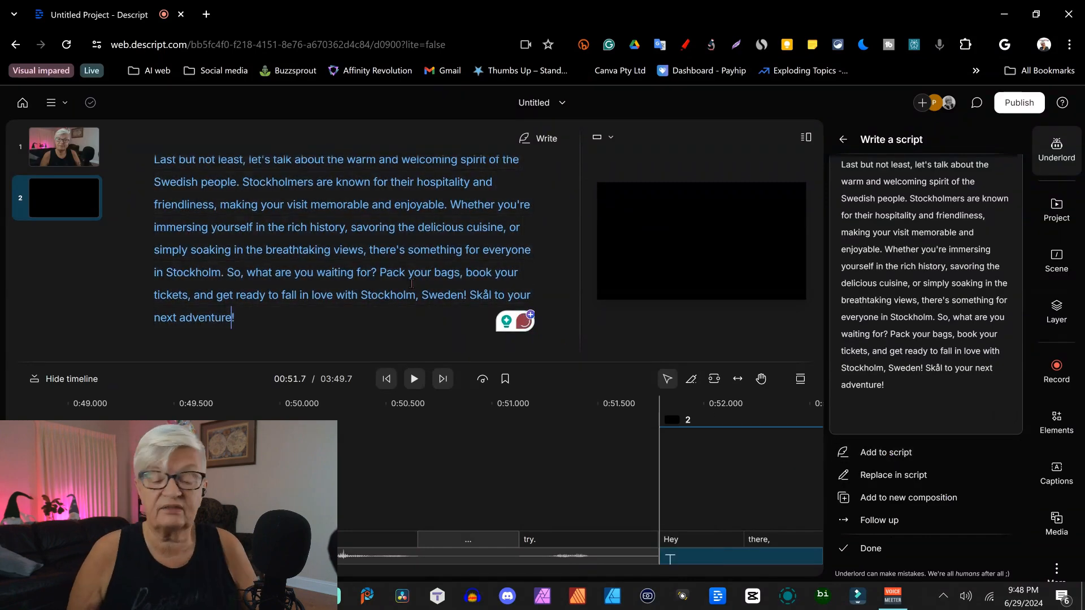
- Browse the stock AI speakers and assign Samantha to the added Stockholm script
scroll(412, 284, "up", 15)
scroll(411, 283, "down", 3)
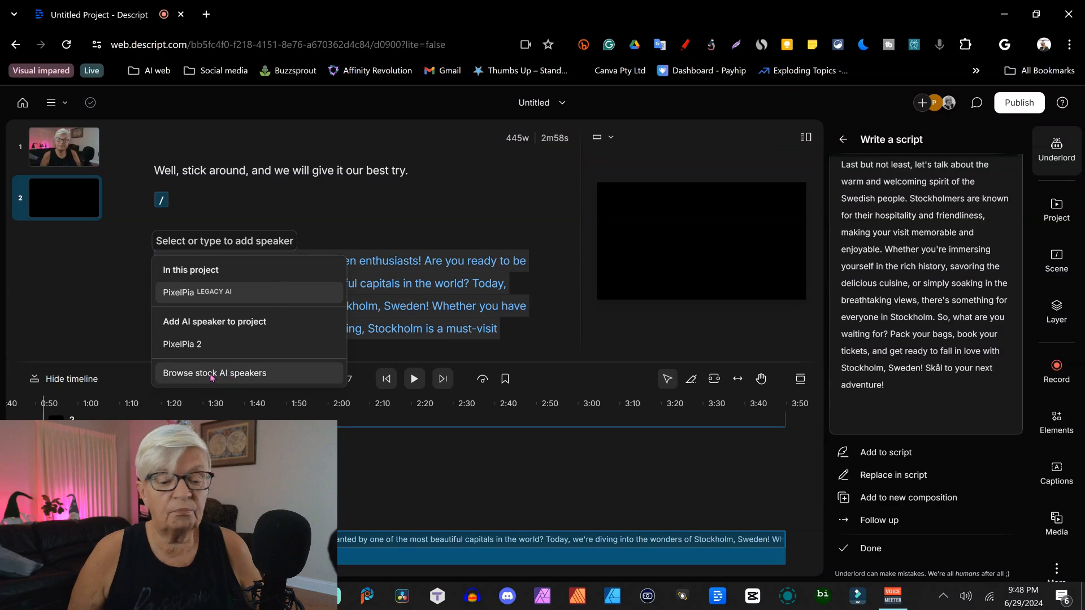
left_click(213, 373)
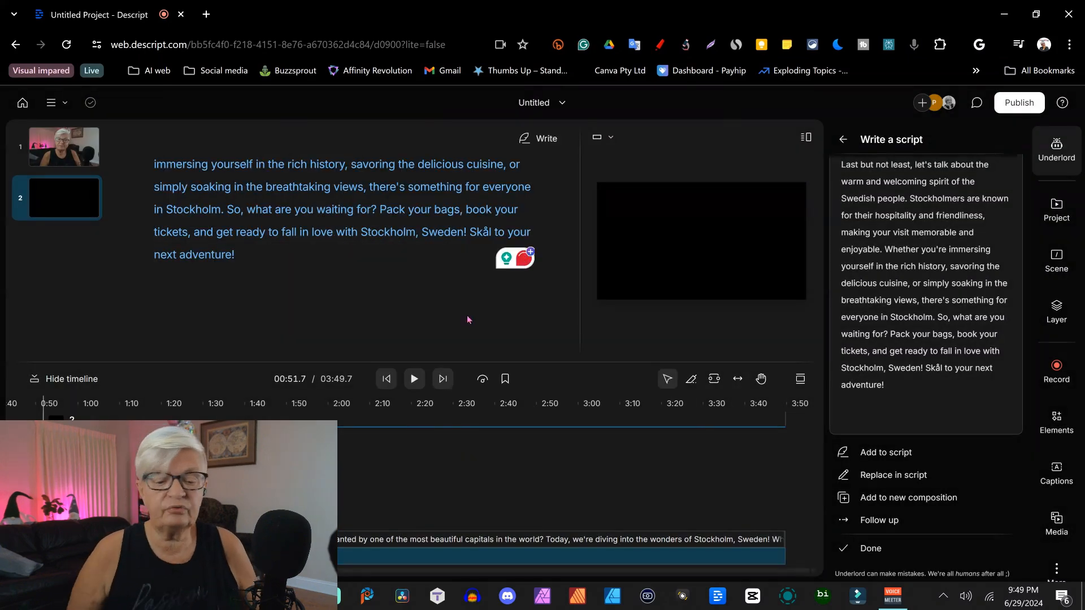
scroll(462, 320, "up", 5)
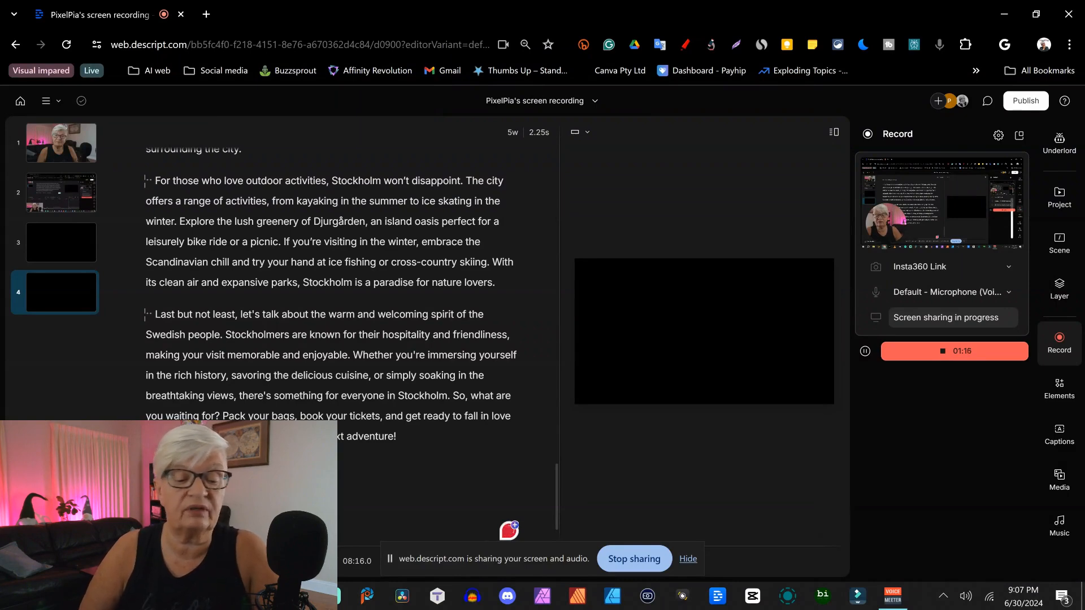
- Delete the leftover selected passage from the script
right_click(196, 300)
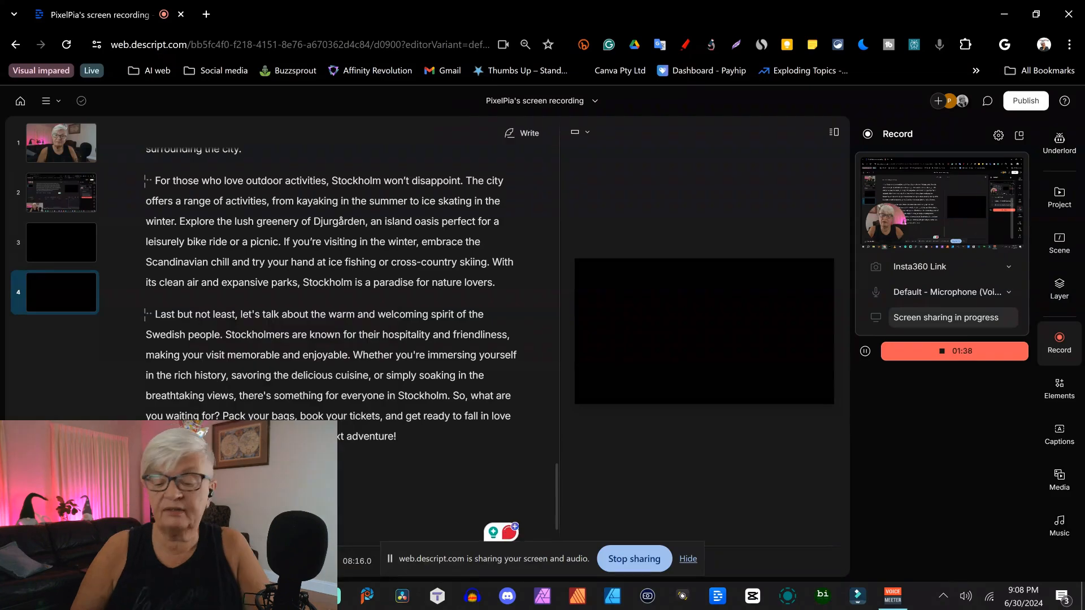
key("Delete")
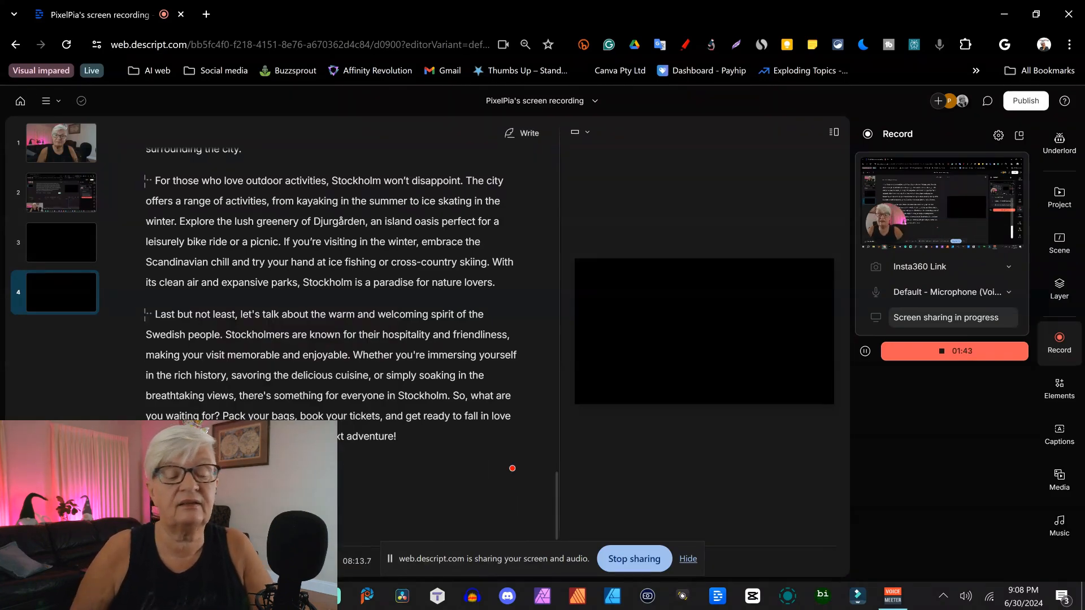
- Select the whole Stockholm script voiced by Samantha and duplicate it to a new composition
scroll(512, 468, "up", 15)
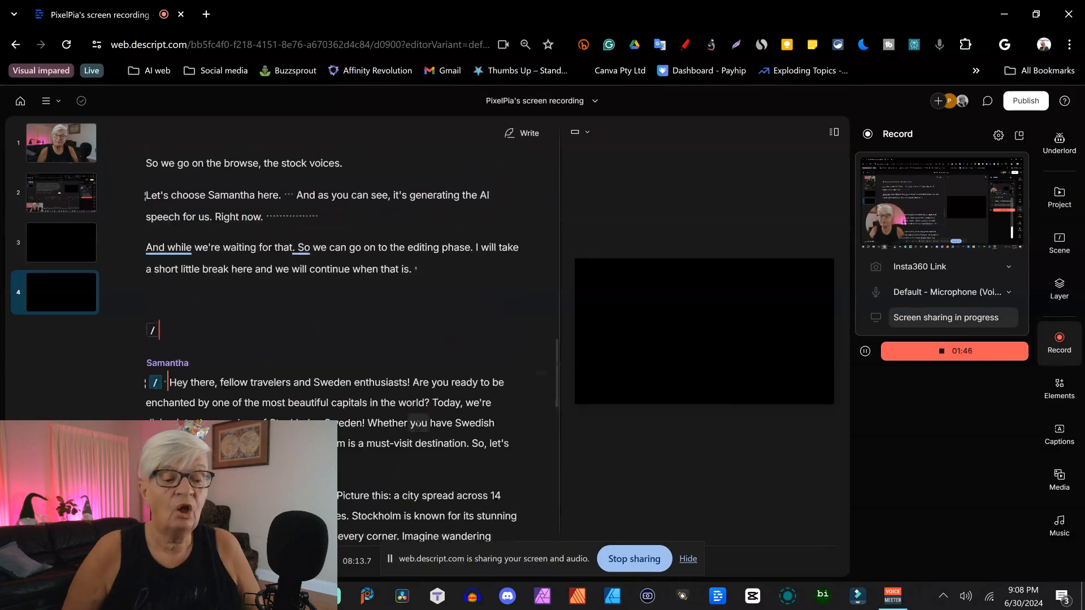
left_click(63, 295)
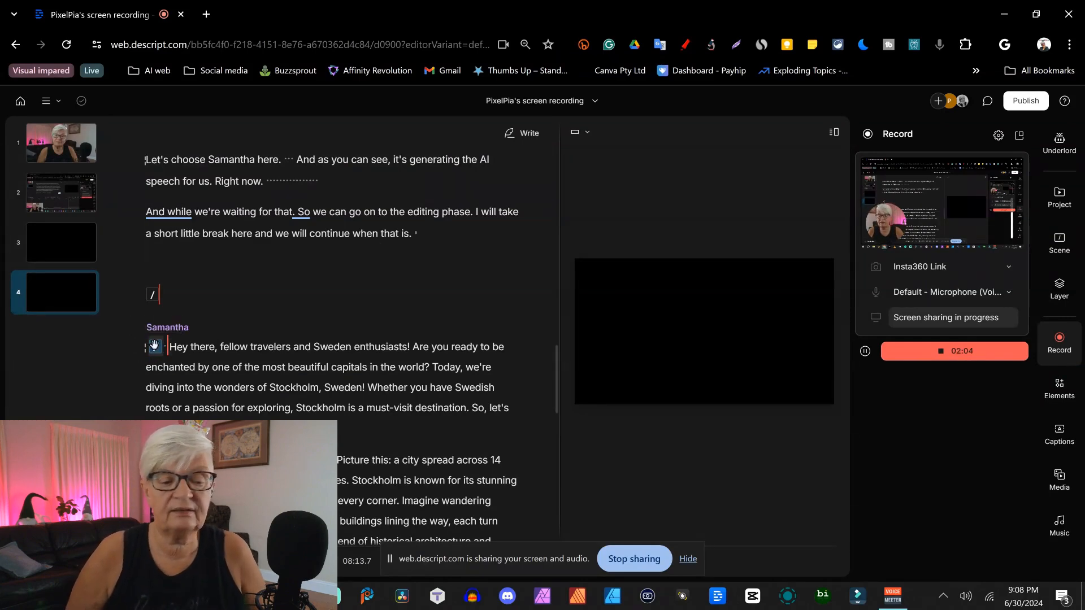
key("ctrl+a")
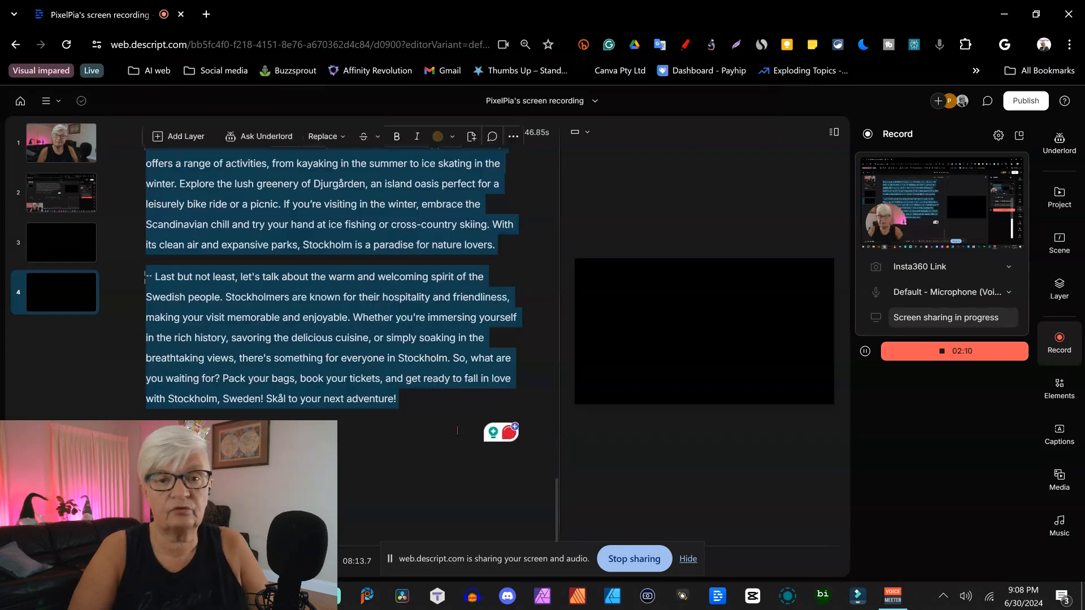
right_click(401, 314)
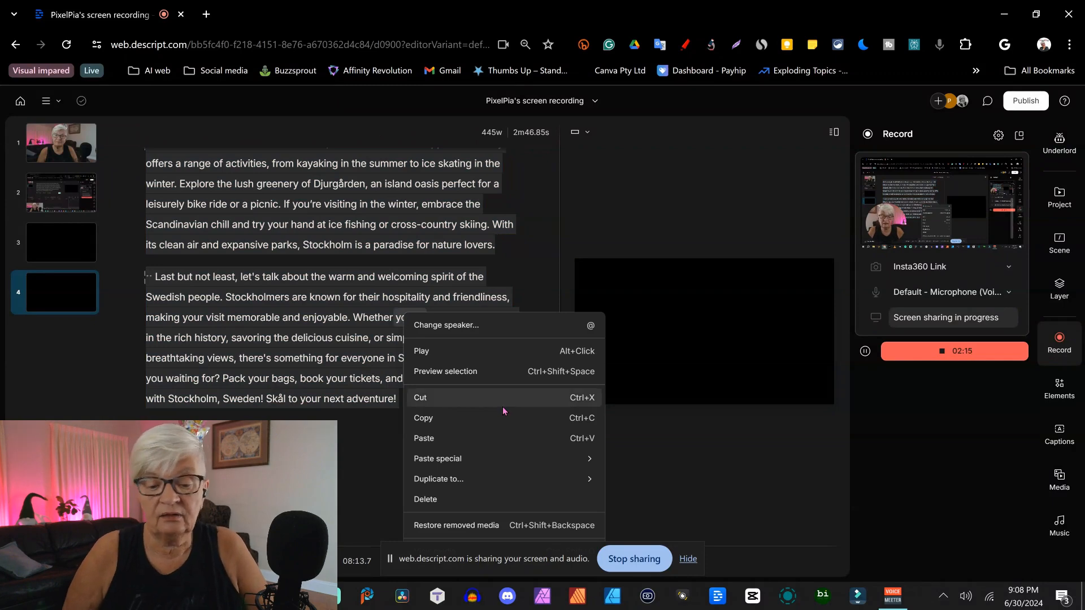
mouse_move(458, 480)
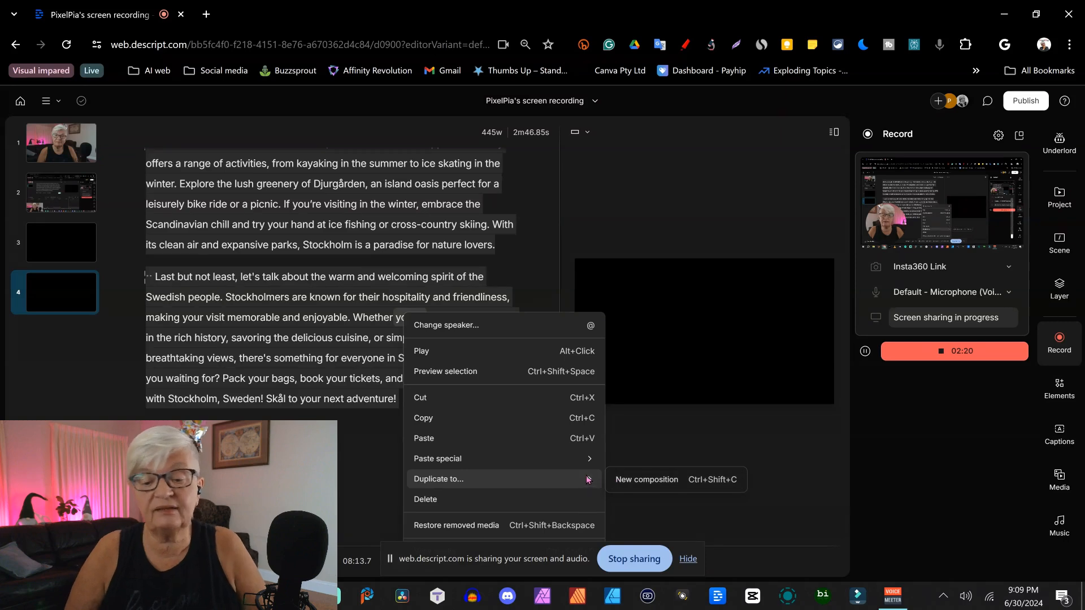
left_click(648, 481)
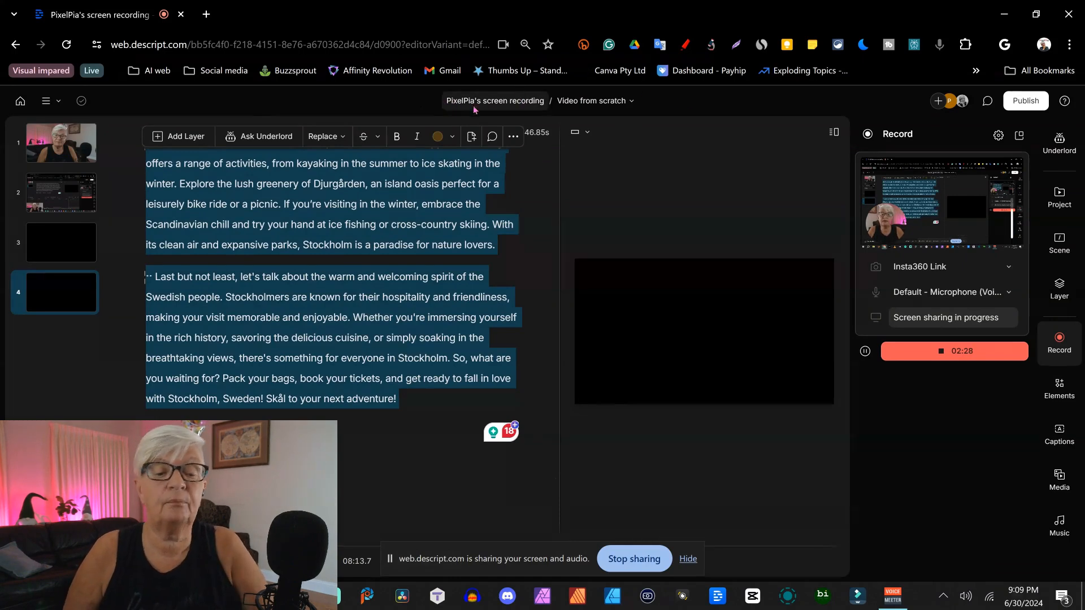
- Switch to the composition "Clips from Video from scratch" and check it in the project's list of compositions
left_click(632, 101)
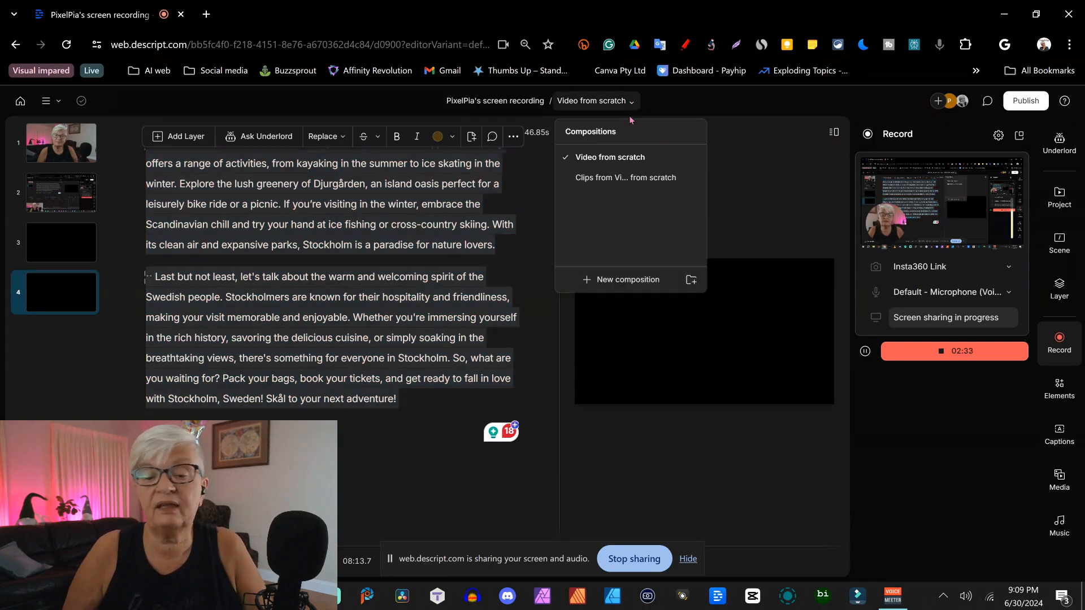
left_click(635, 180)
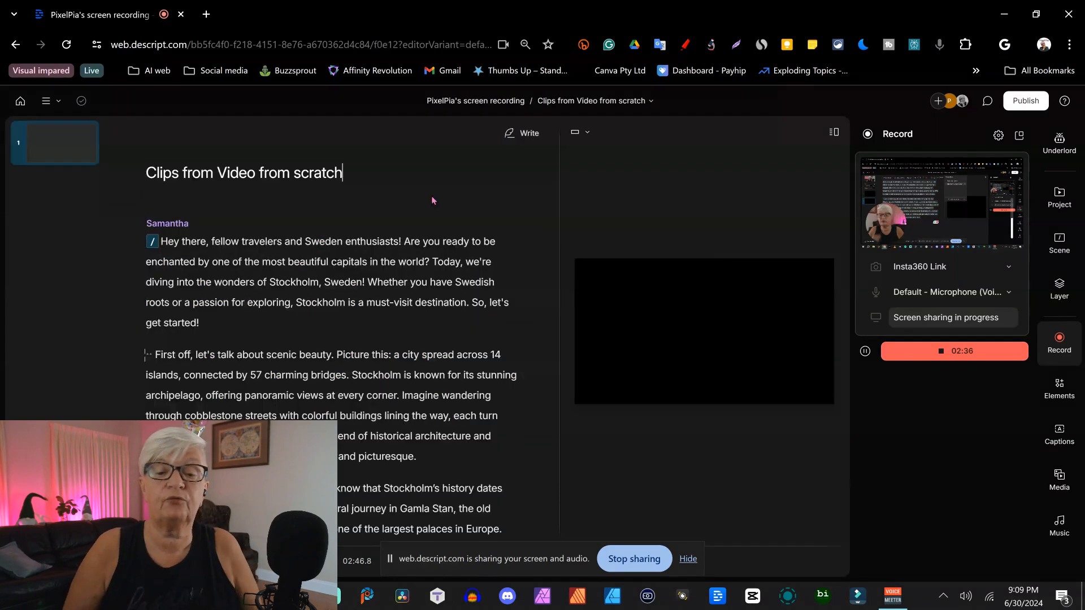
left_click(650, 102)
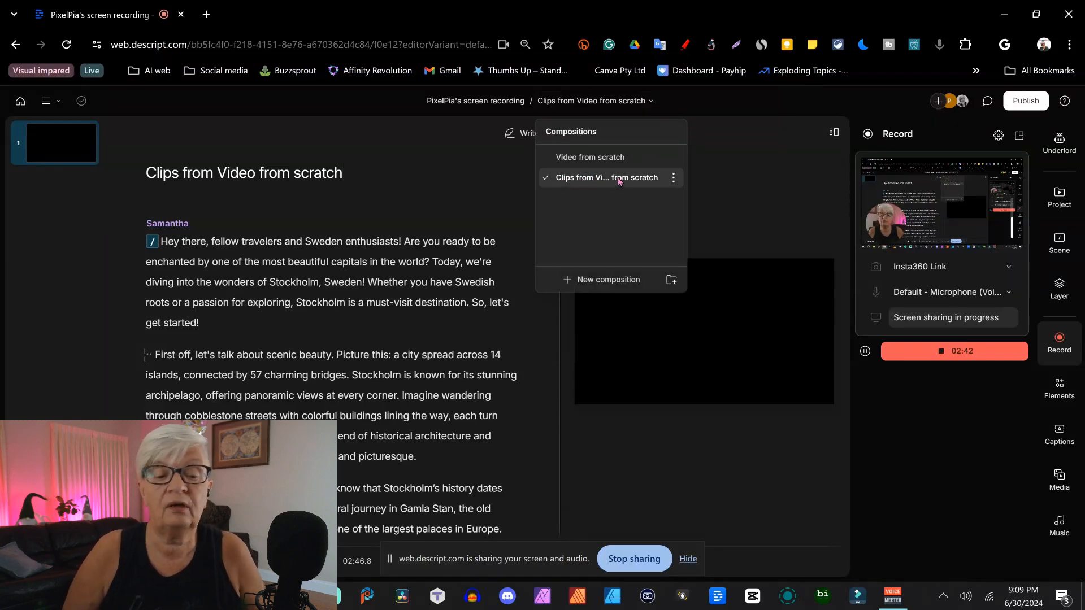
left_click(367, 173)
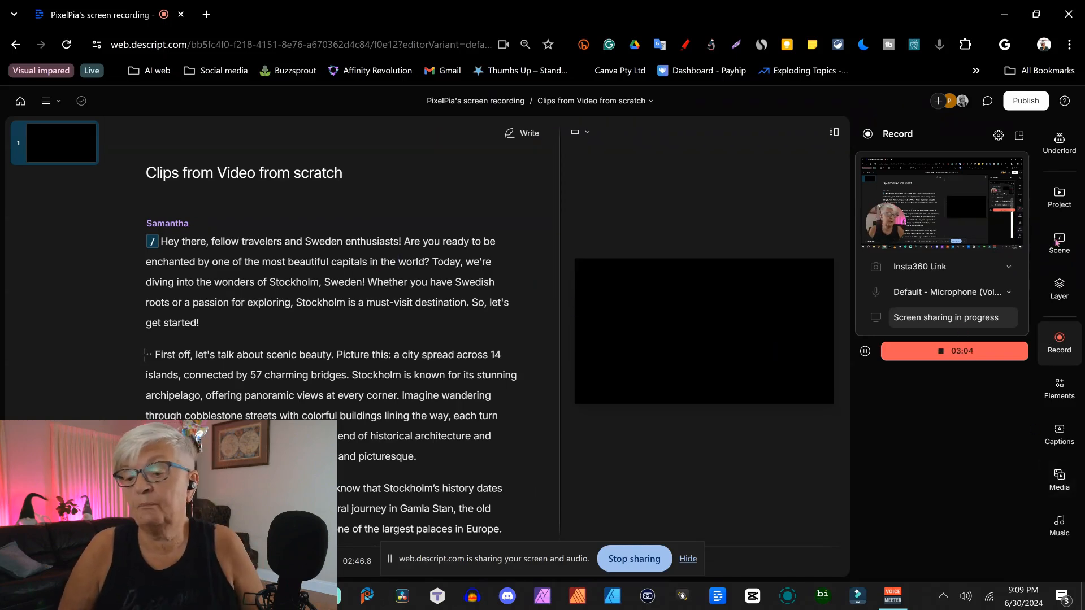
- Add the project file aerial-video-downtown-stockholm-sweden-sunny-day-june-2018-SBV-332651914-HD.mp4 to the script's opening paragraph
left_click(1058, 197)
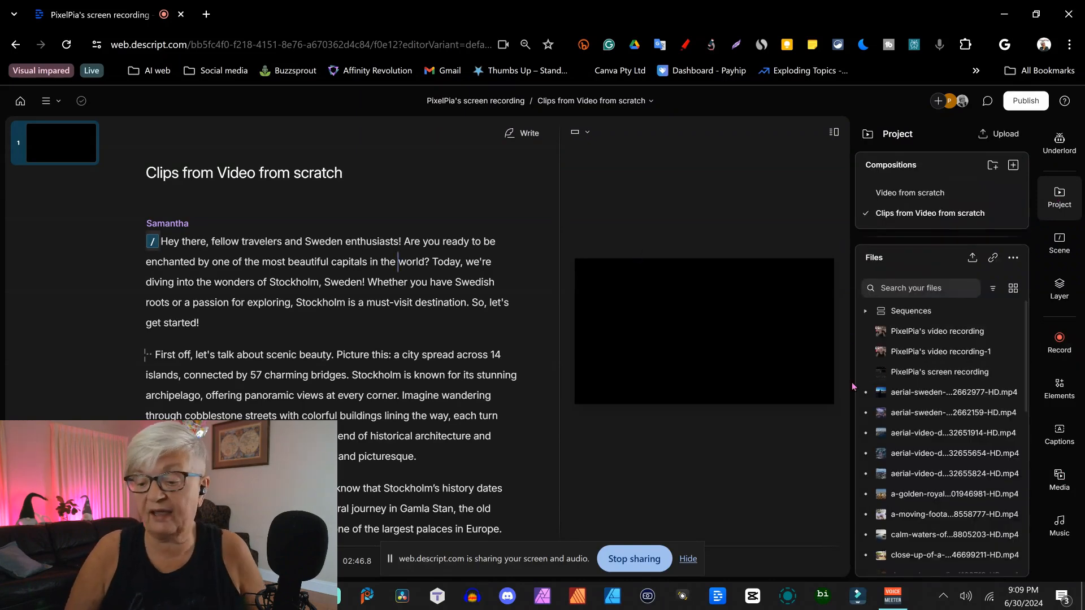
left_click(1060, 479)
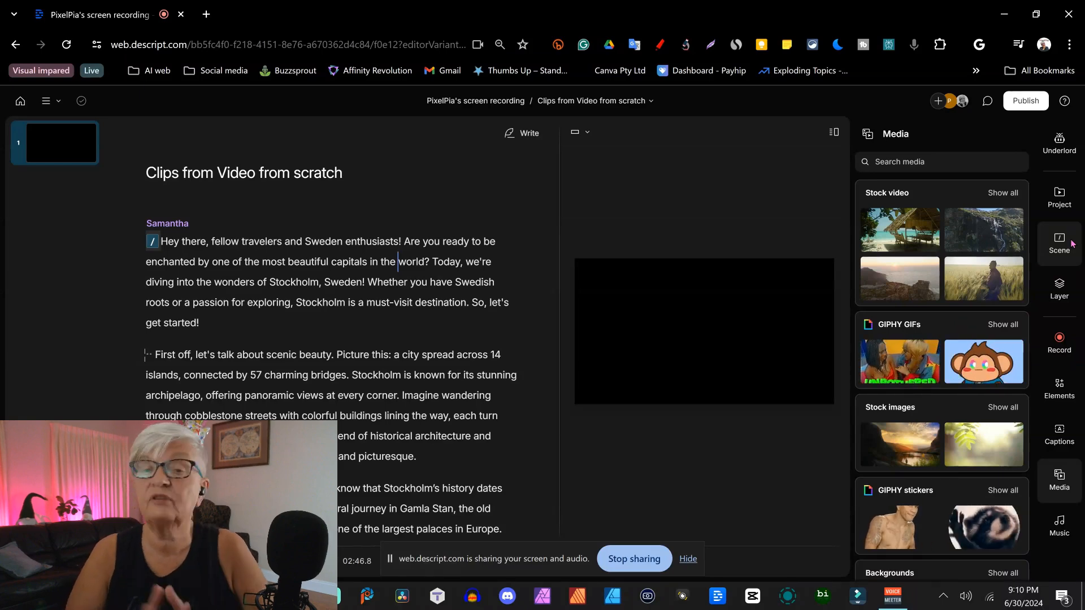
left_click(1064, 203)
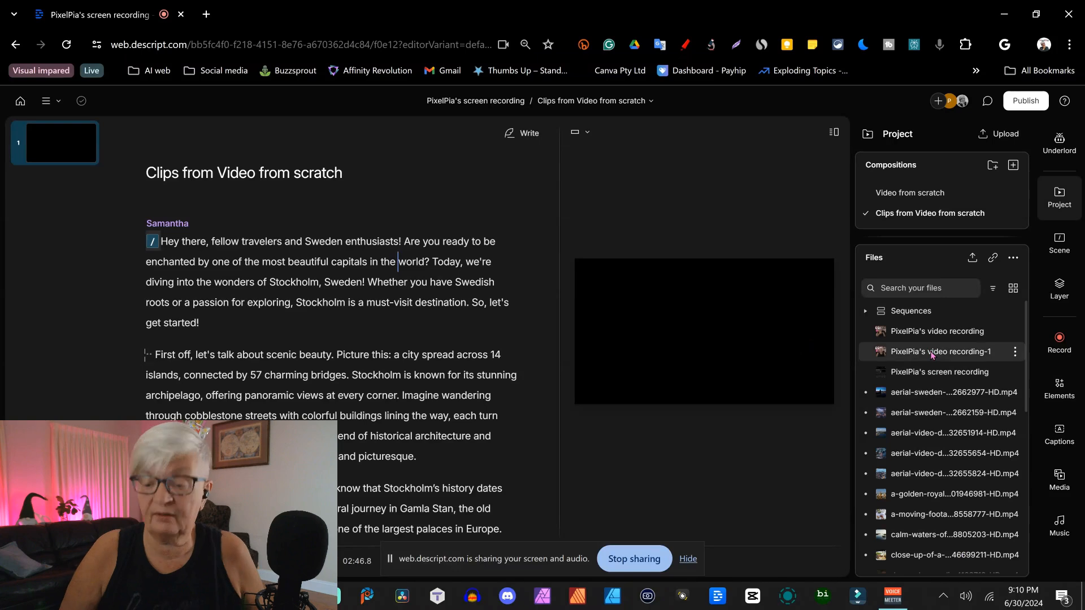
scroll(937, 416, "down", 1)
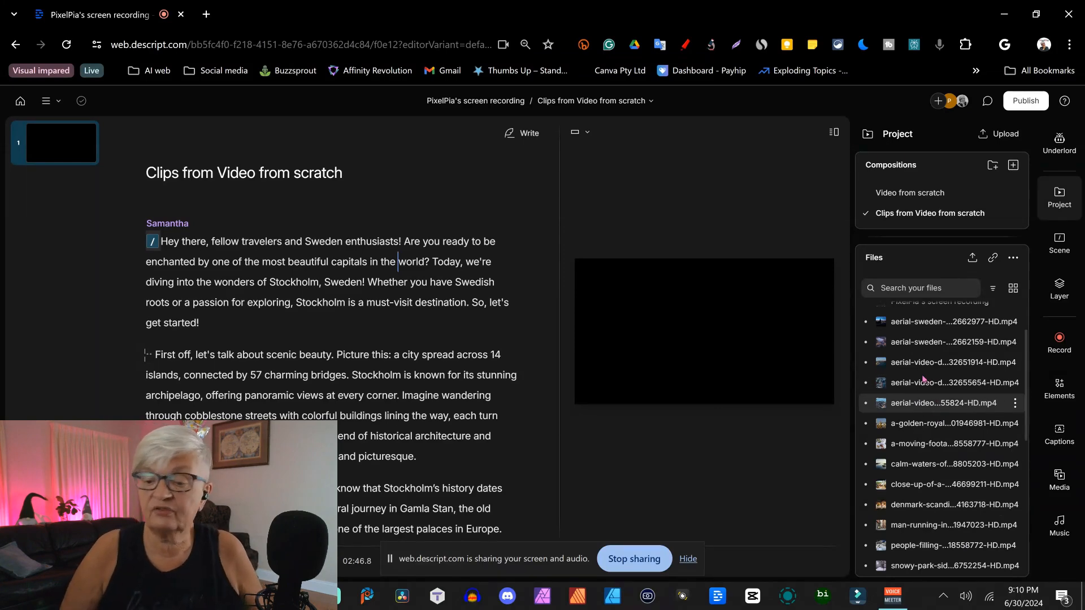
scroll(953, 390, "up", 1)
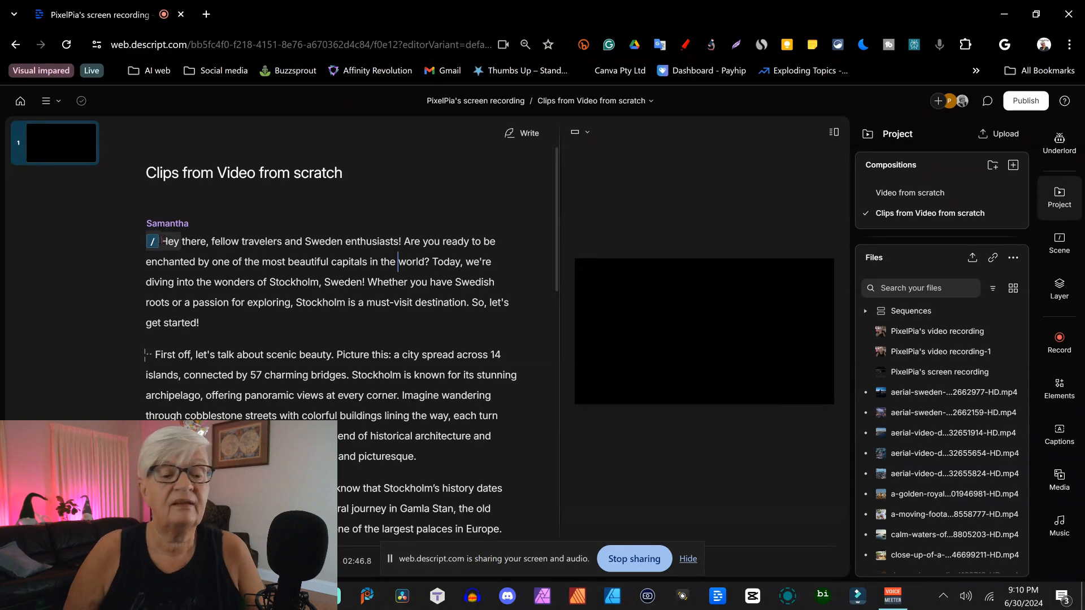
left_click_drag(162, 241, 201, 323)
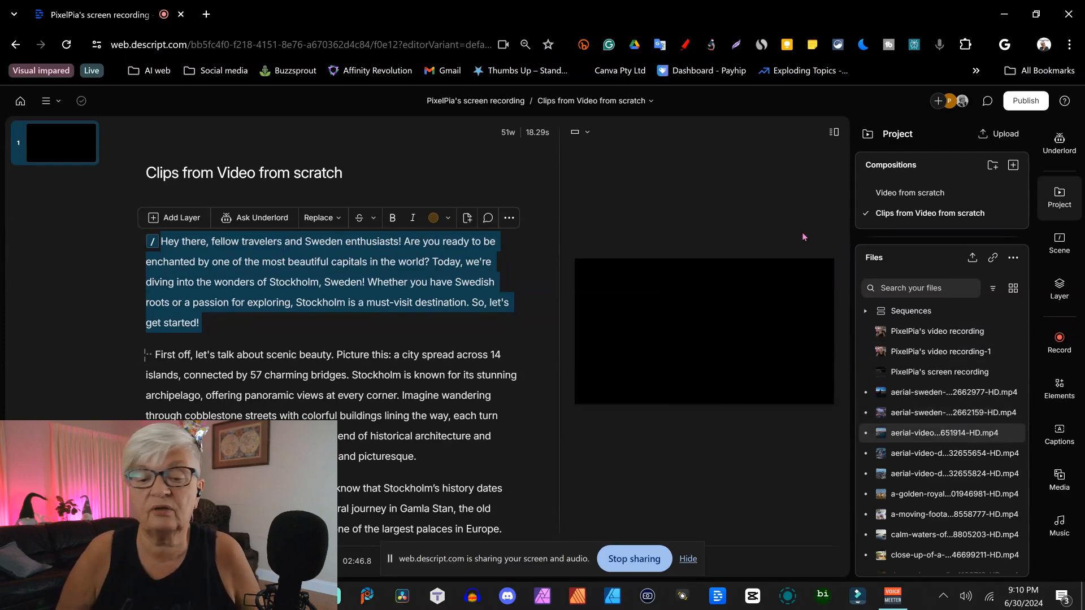
left_click(916, 434)
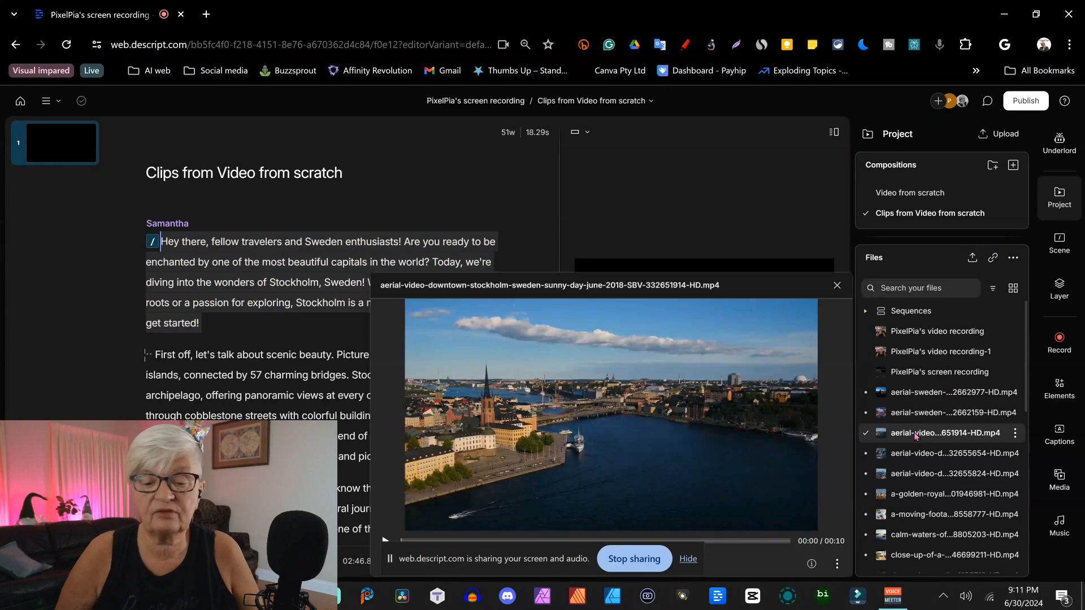
left_click_drag(916, 433, 248, 265)
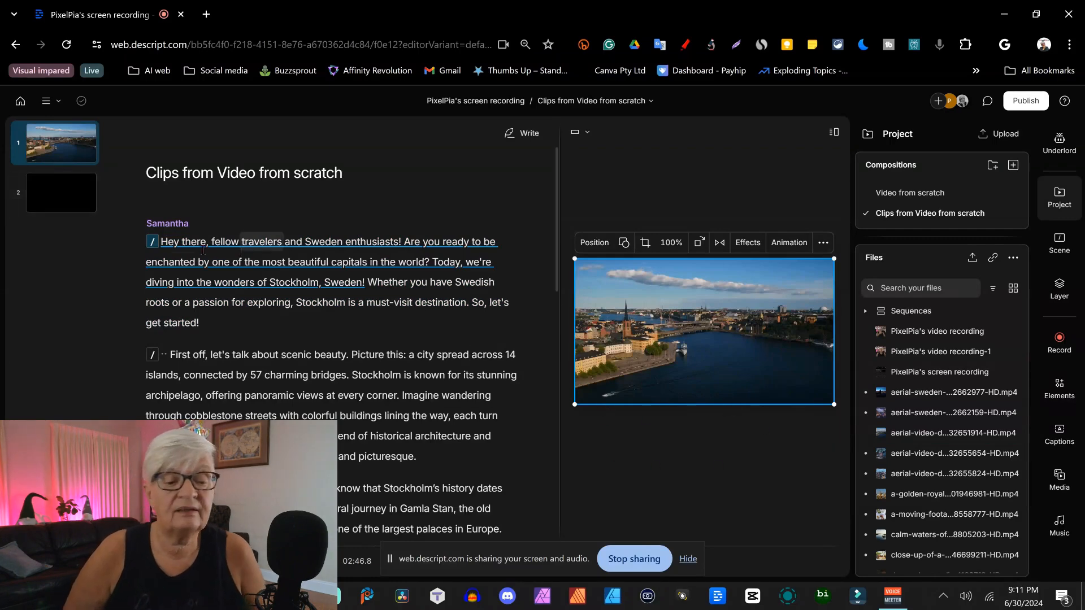
- Play the opening to find where its clip ends, and add the aerial-sweden clip ending 2662159-HD.mp4 over the rest of the paragraph
key("space")
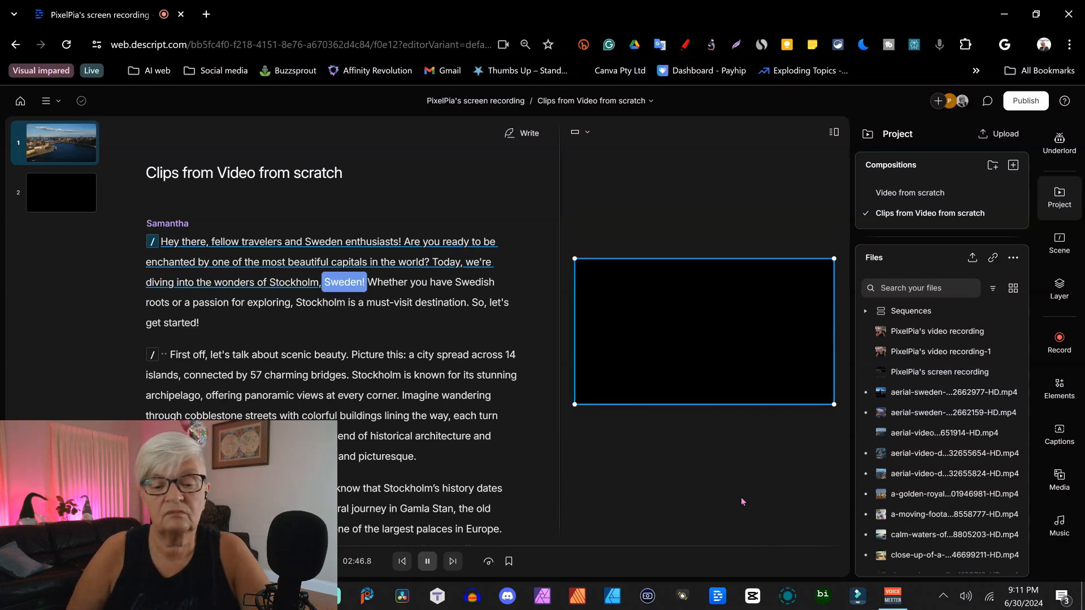
left_click_drag(368, 282, 201, 324)
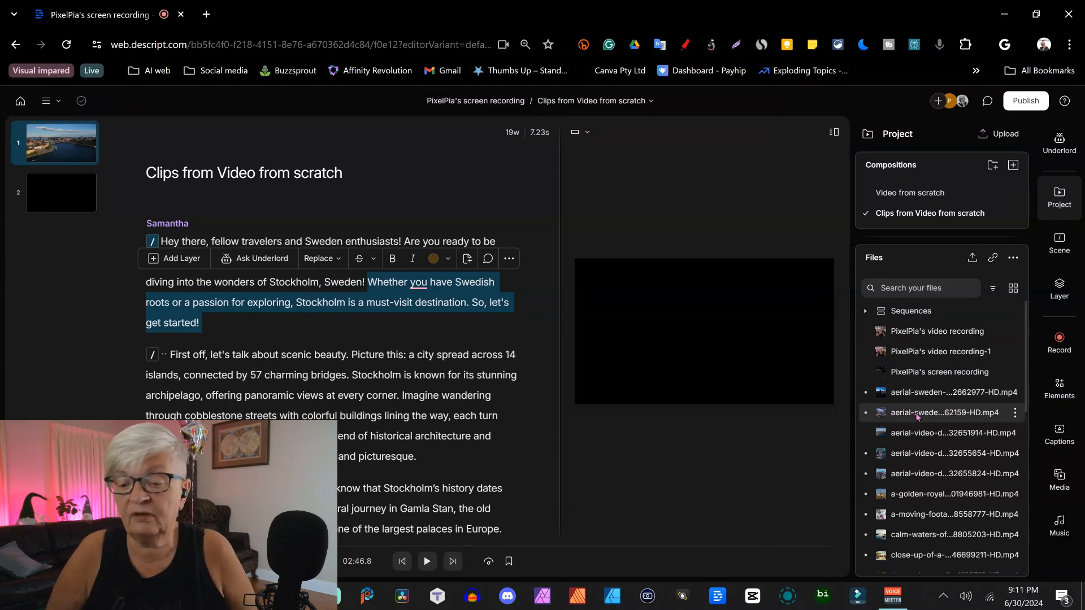
left_click_drag(916, 415, 425, 284)
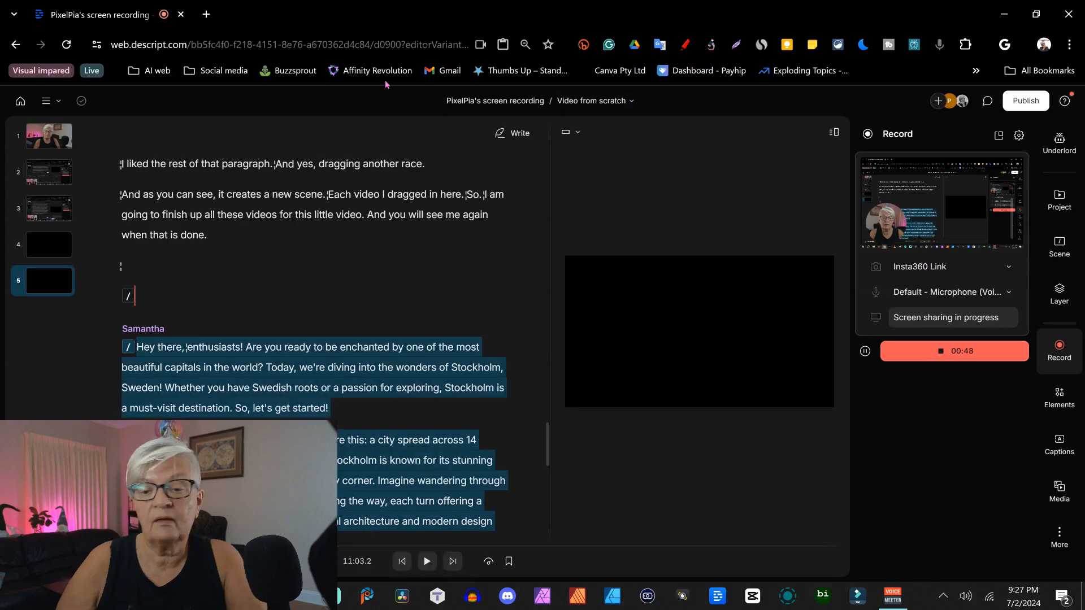
- Open the composition "Clips from Video from scratch" and review its scenes and the full script, including the food scene
left_click(599, 101)
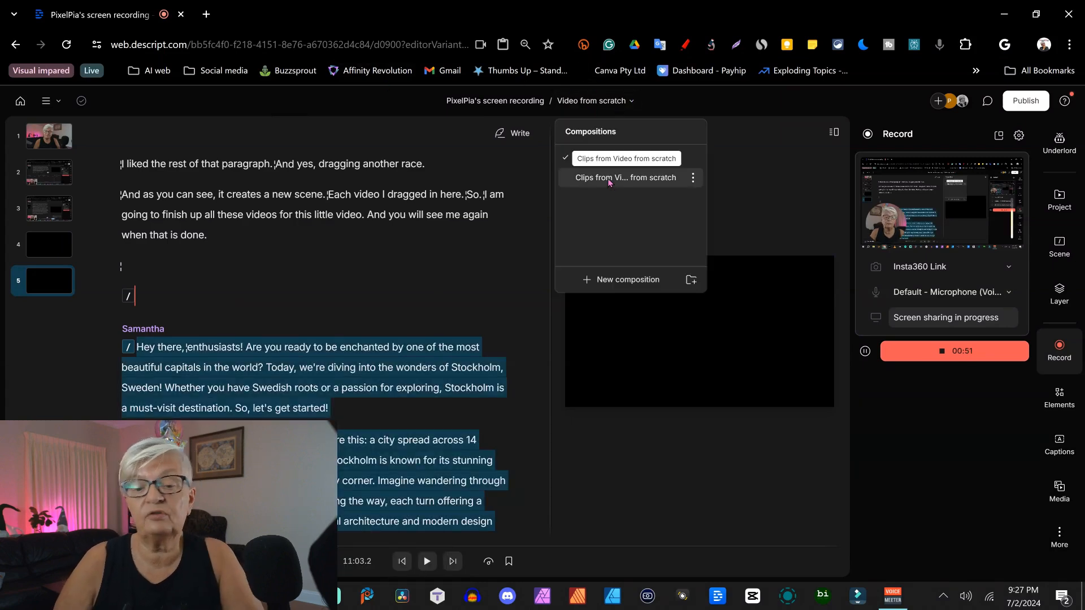
left_click(583, 185)
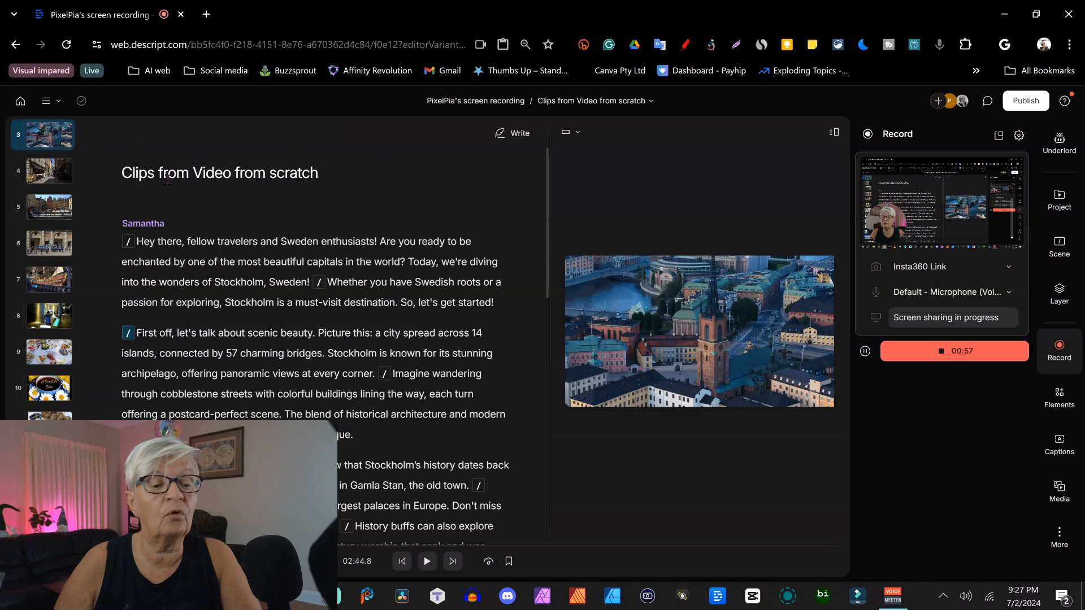
scroll(48, 176, "up", 2)
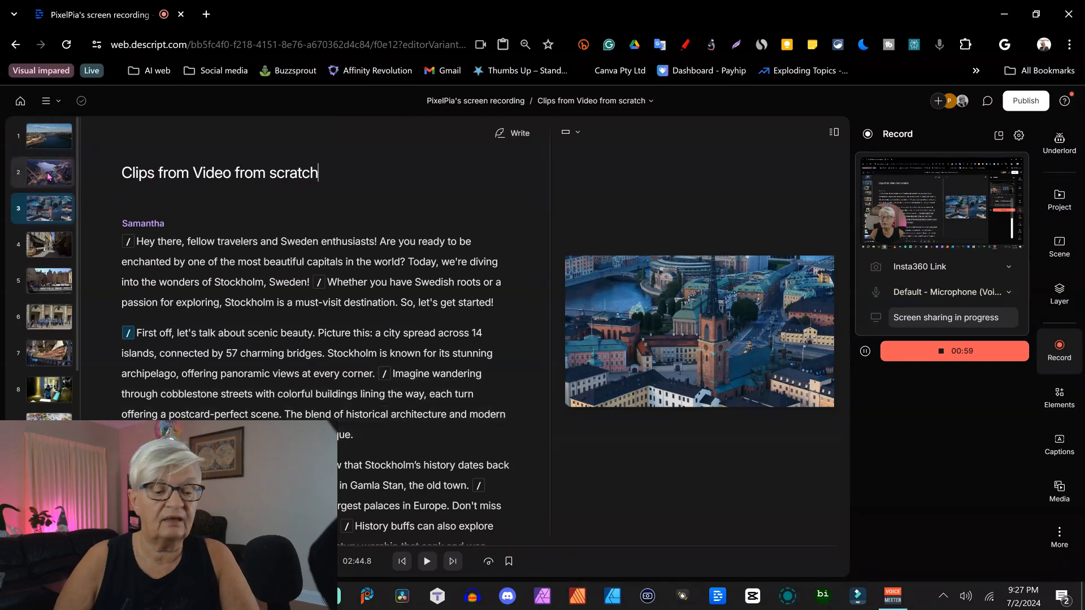
scroll(51, 282, "down", 5)
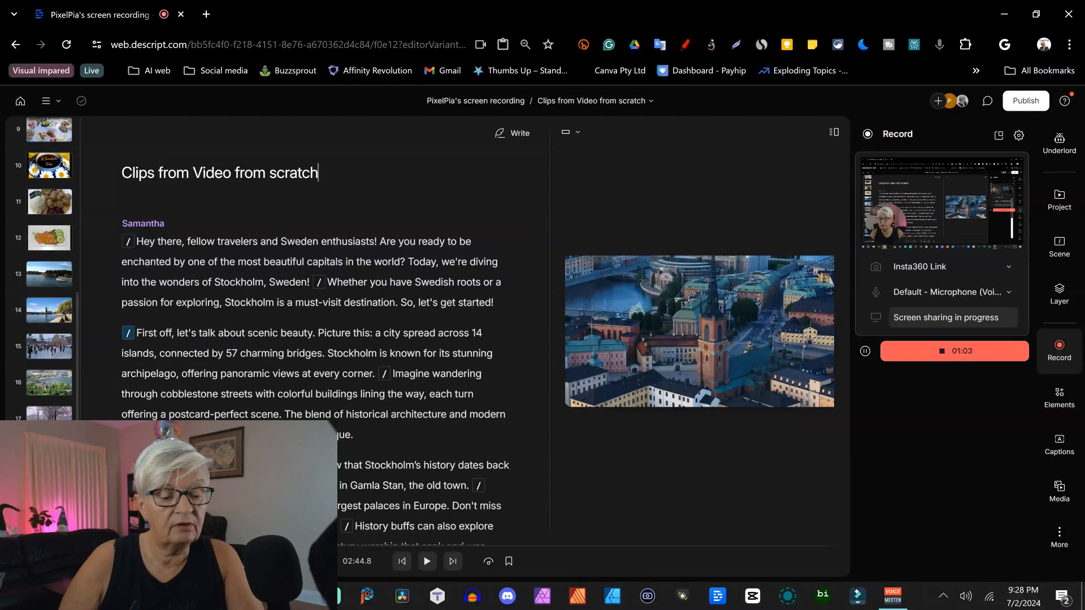
key("ctrl+End")
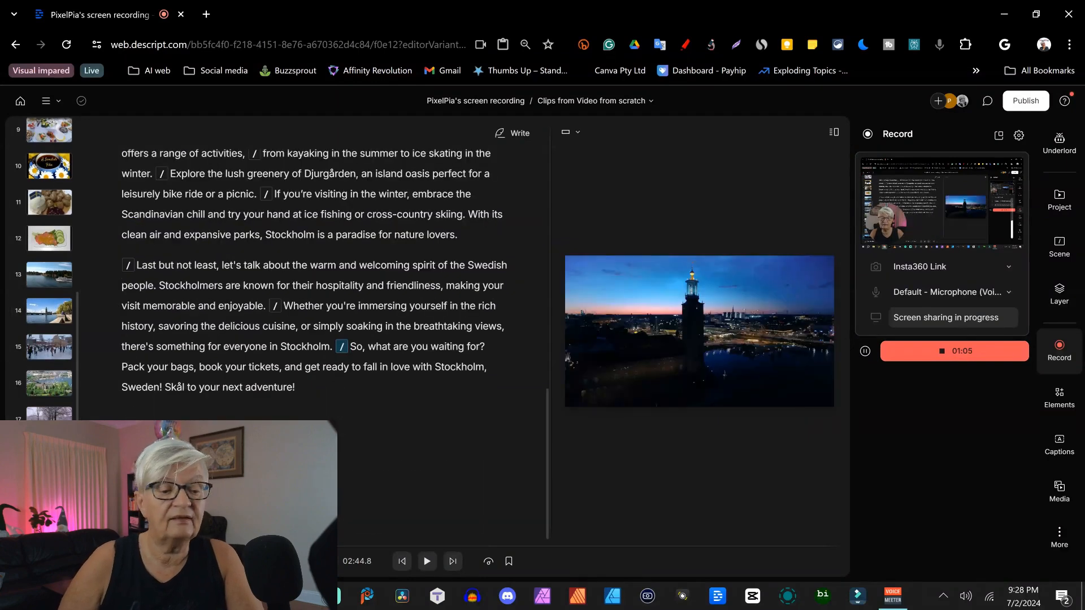
scroll(317, 328, "up", 8)
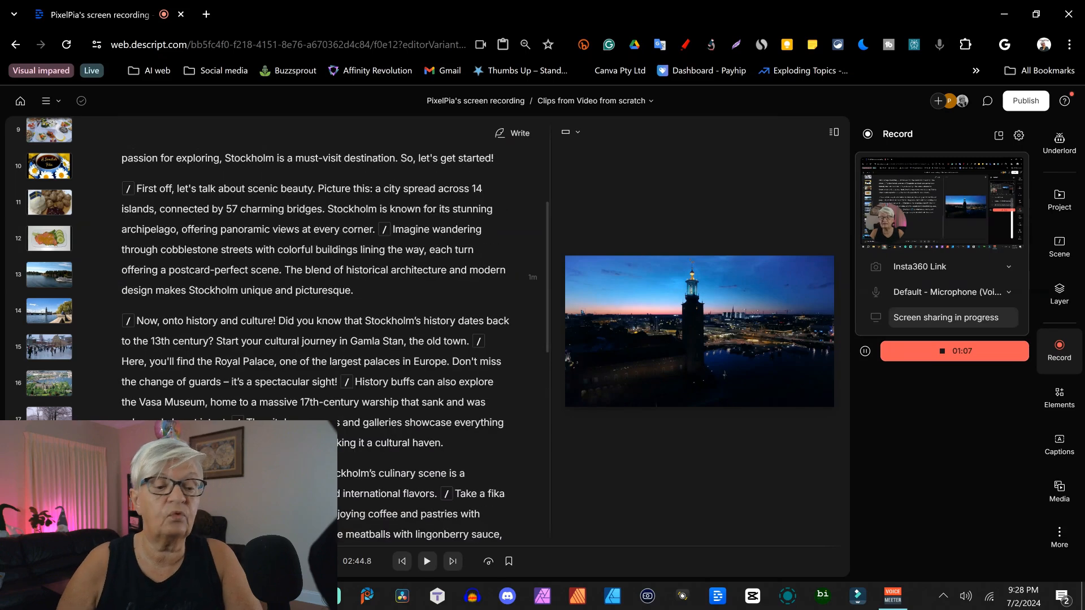
scroll(246, 168, "up", 3)
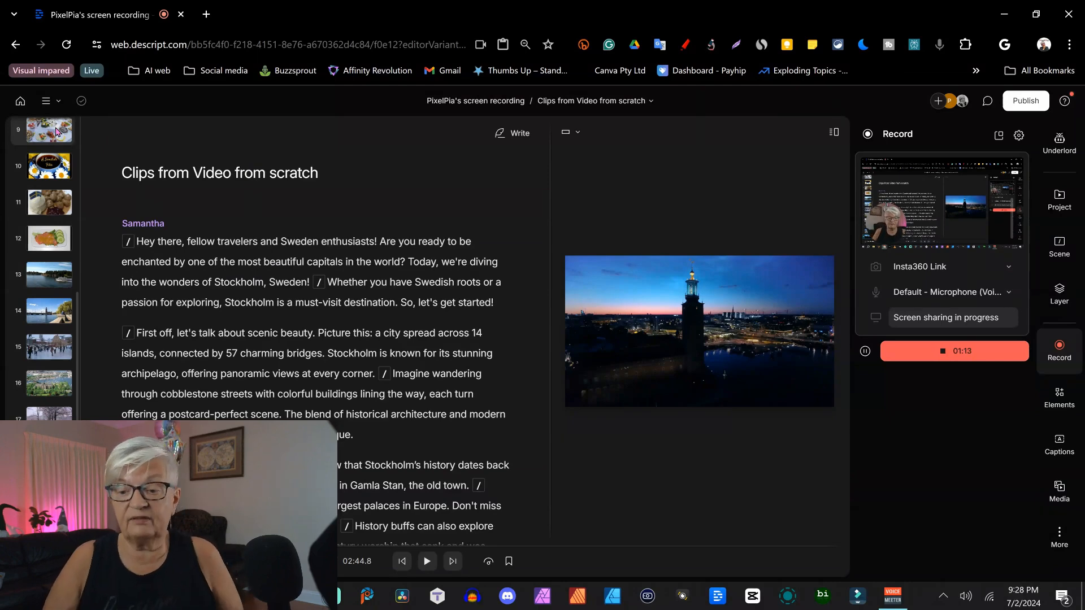
left_click(1060, 143)
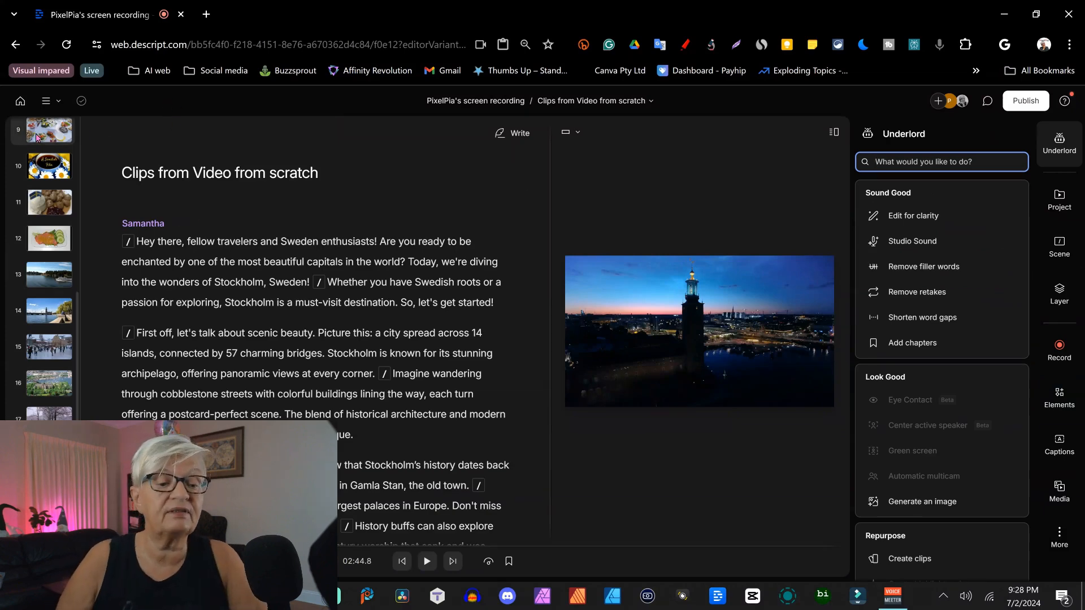
left_click(58, 130)
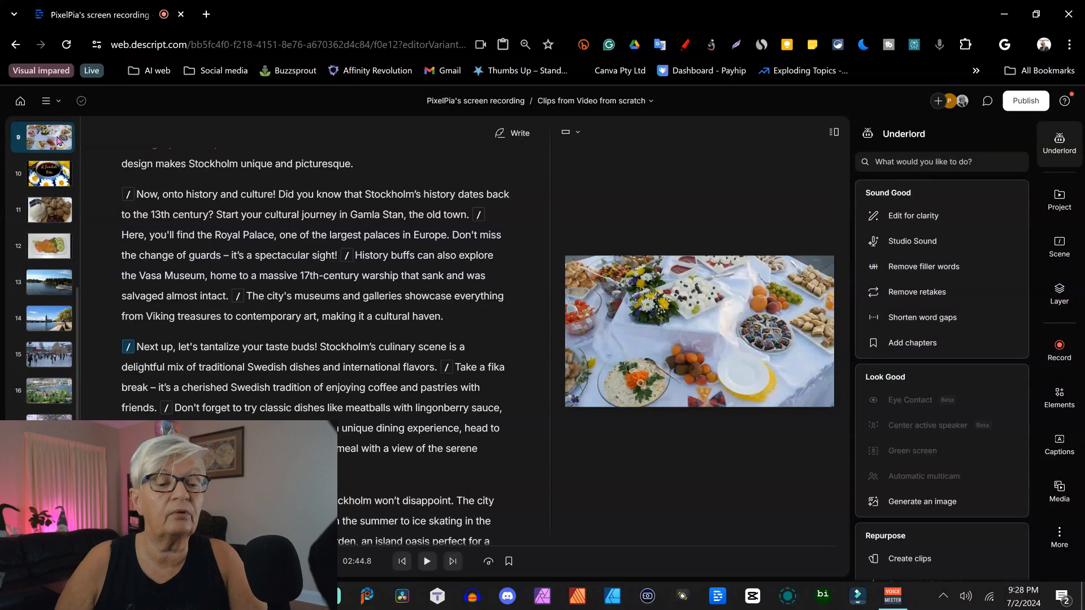
scroll(58, 140, "up", 5)
- Remove the "STOCKHOLM, SWEDEN" title from the sentence "Are you ready to be enchanted" in the first scene
left_click(58, 136)
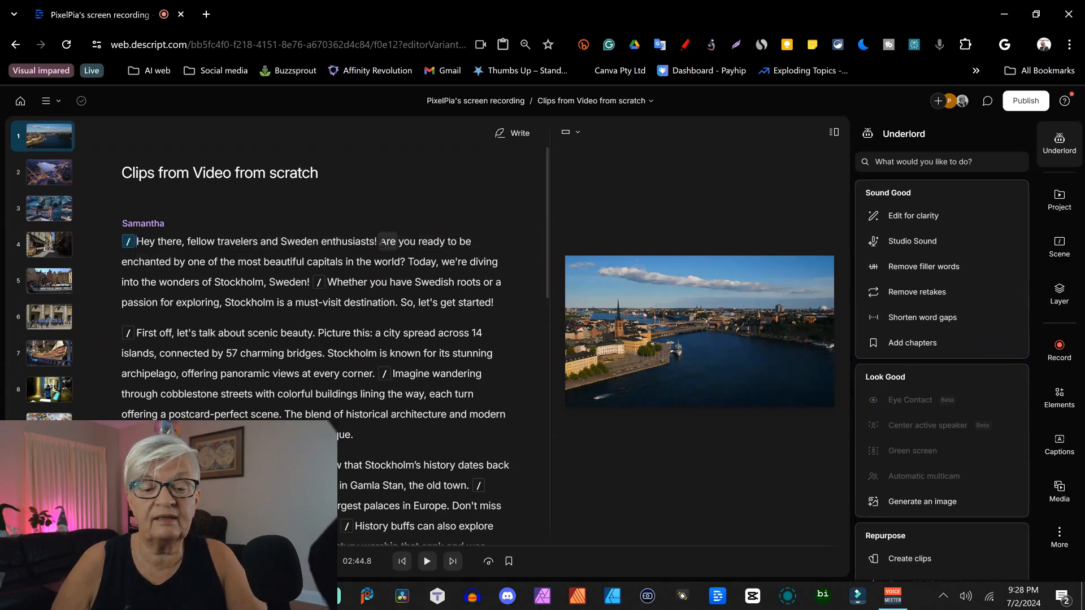
left_click_drag(379, 241, 409, 262)
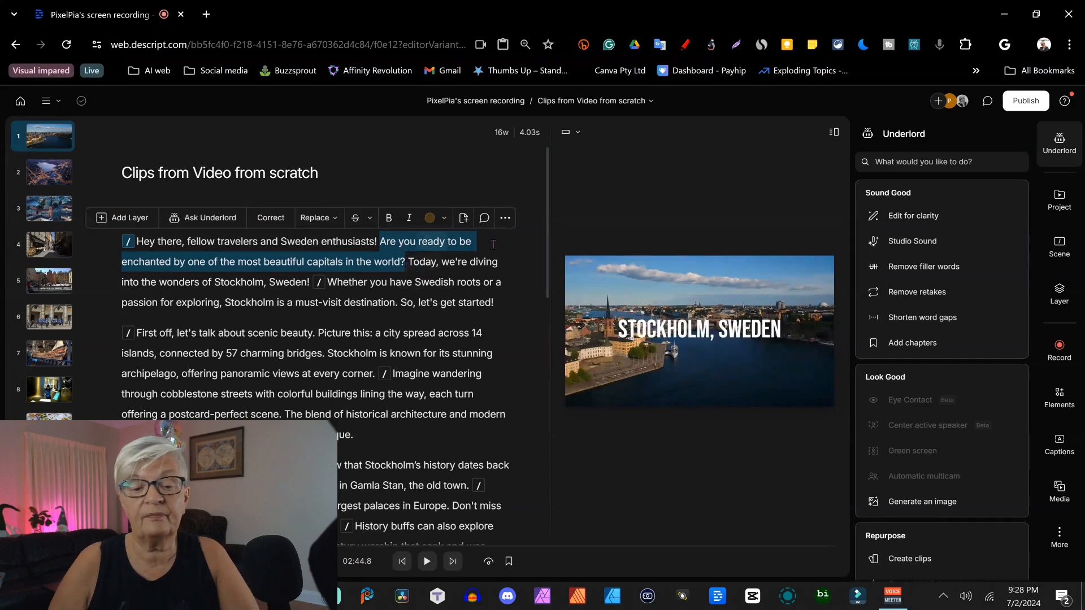
left_click(660, 336)
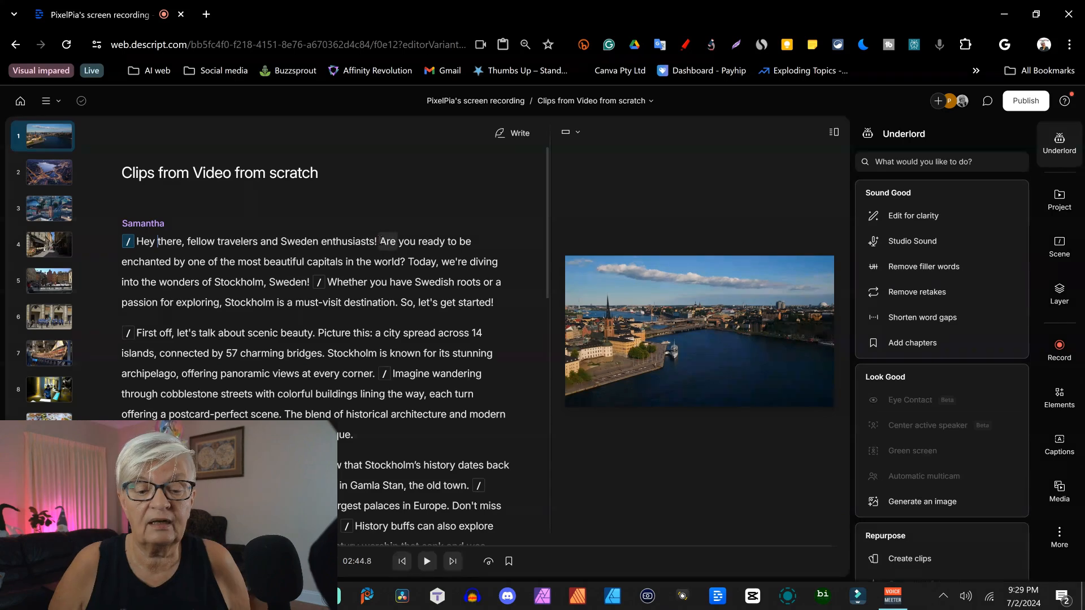
- Add a title reading "Stockholm, Sweden" at font size 120 over the sentence "Are you ready to be enchanted by one of the most beautiful capitals in the world?"
left_click_drag(381, 242, 406, 262)
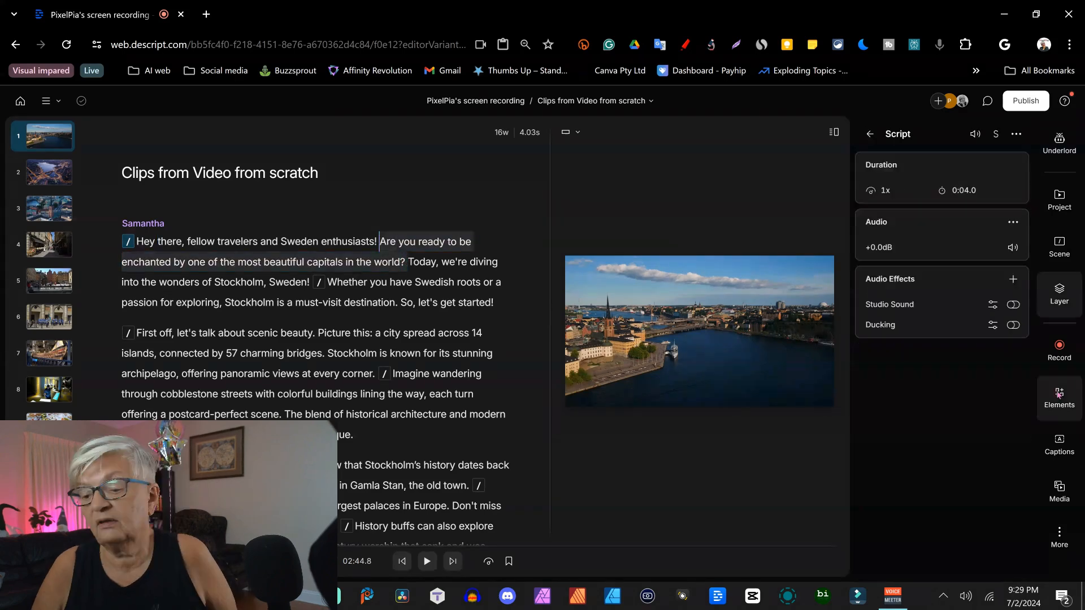
left_click(1059, 398)
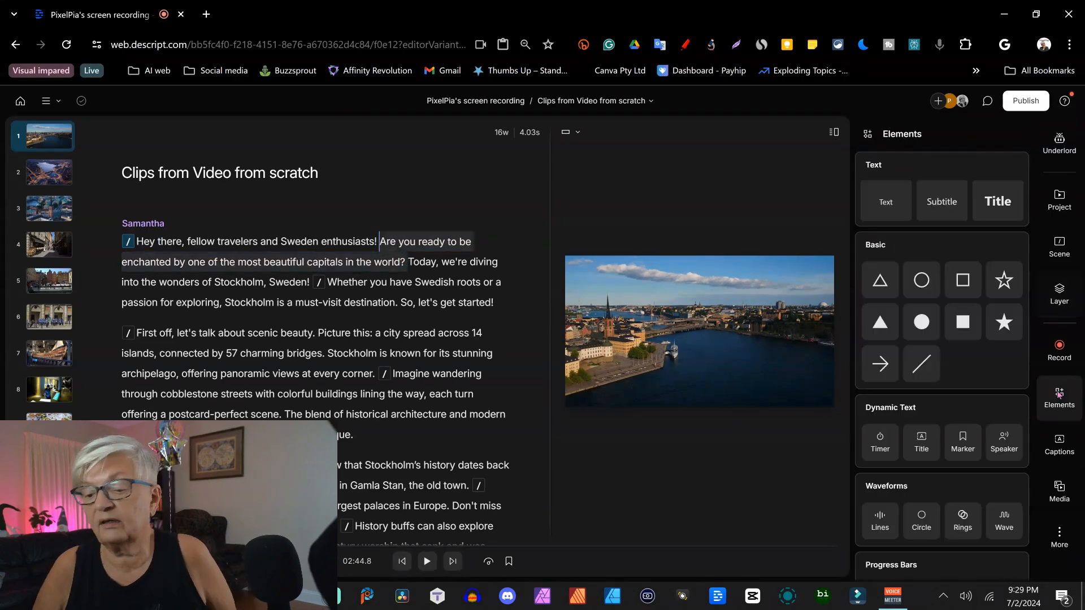
left_click(998, 202)
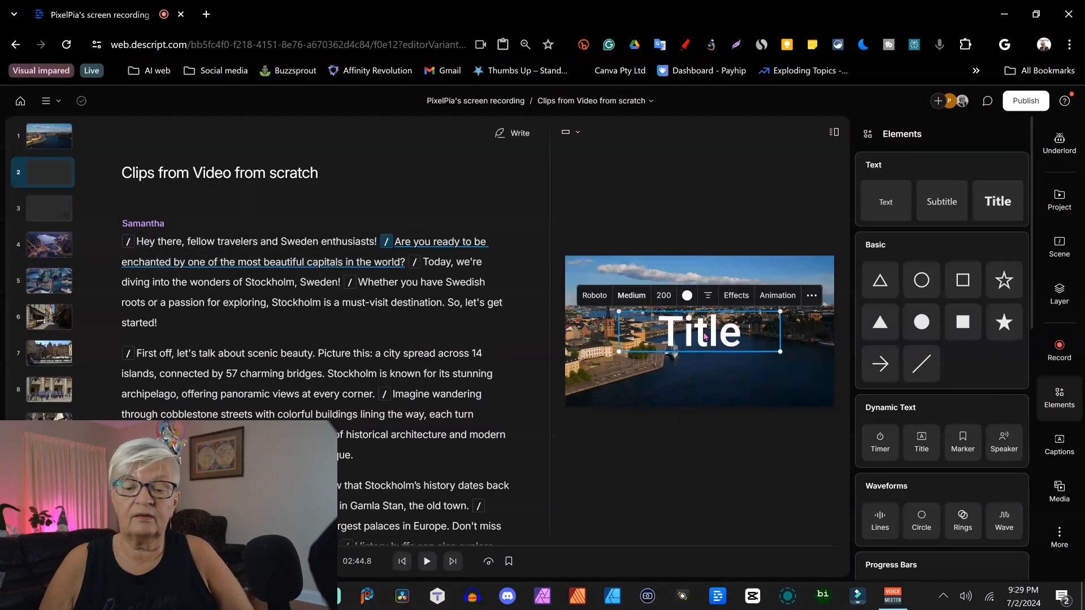
left_click(664, 296)
type("100")
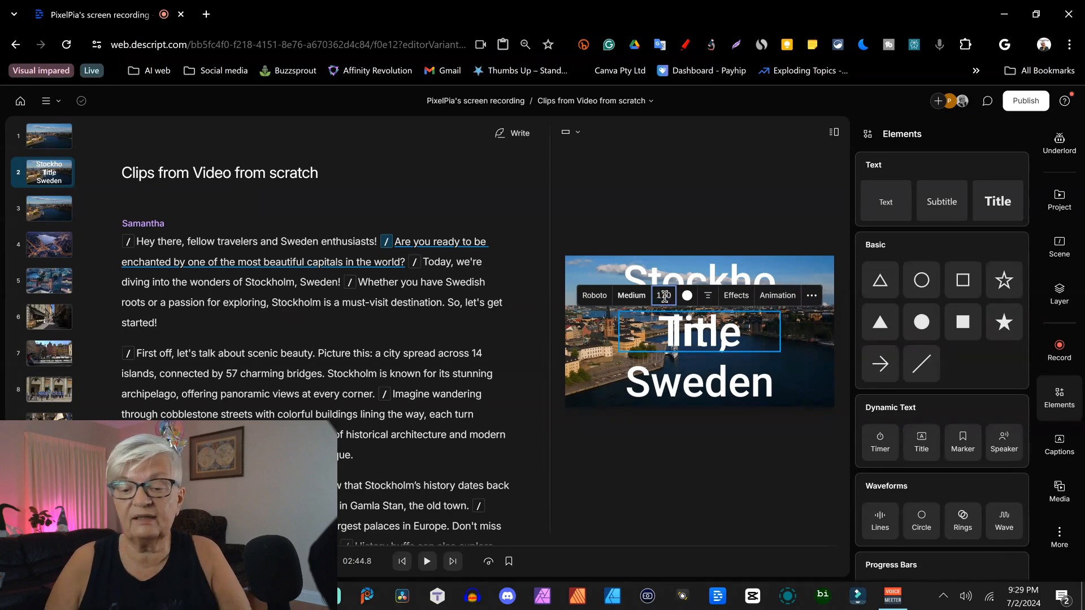
key("Return")
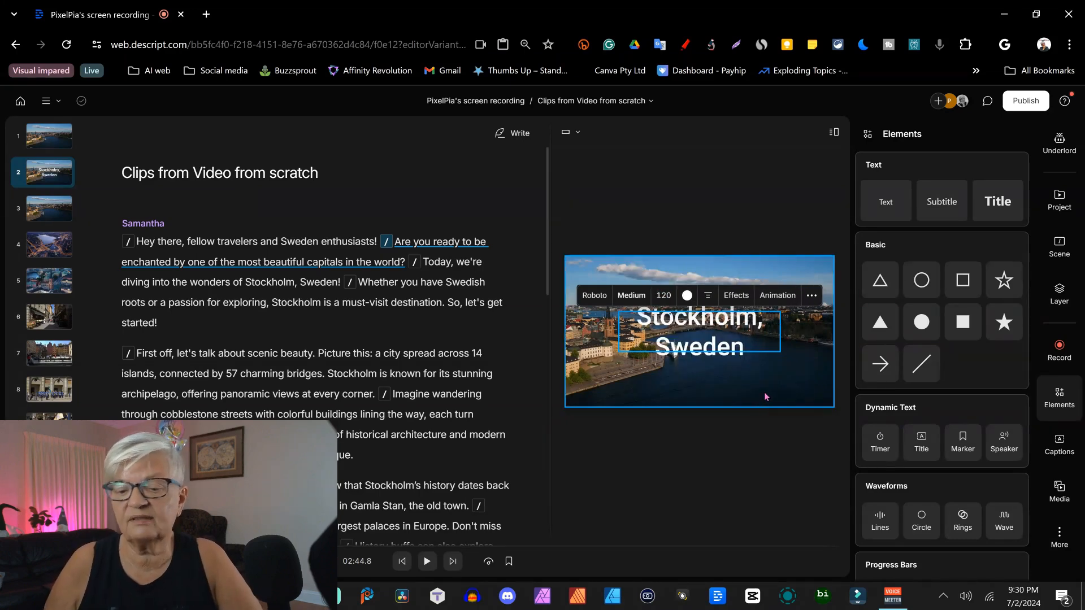
- Widen the "Stockholm, Sweden" title box to about 3475 so it fits on one line, and move it into the sky area at about Y 417
left_click(773, 336)
left_click(727, 341)
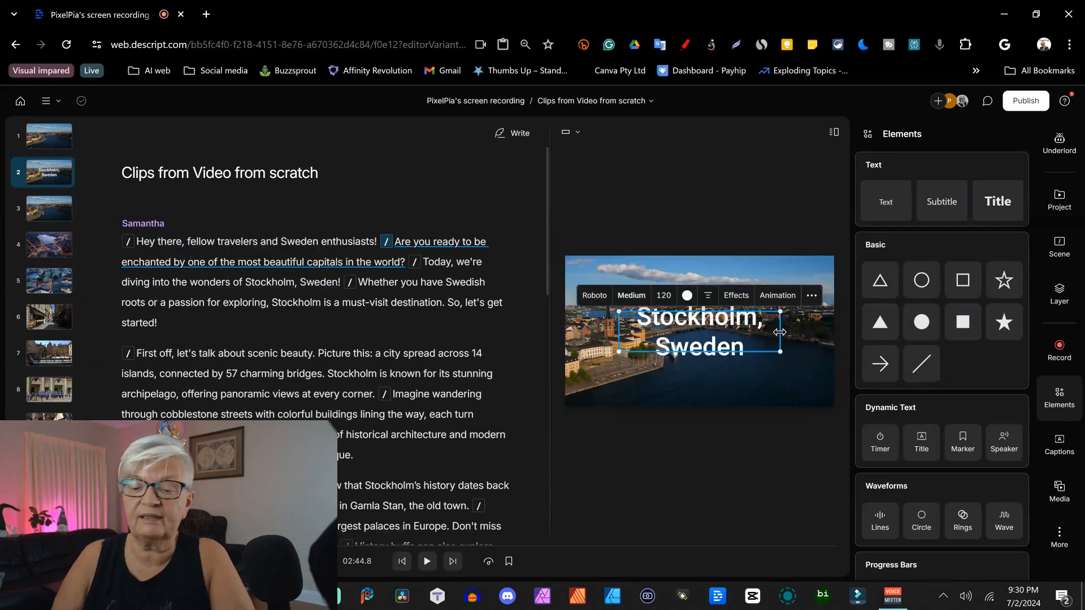
left_click_drag(779, 332, 812, 333)
left_click_drag(619, 334, 580, 335)
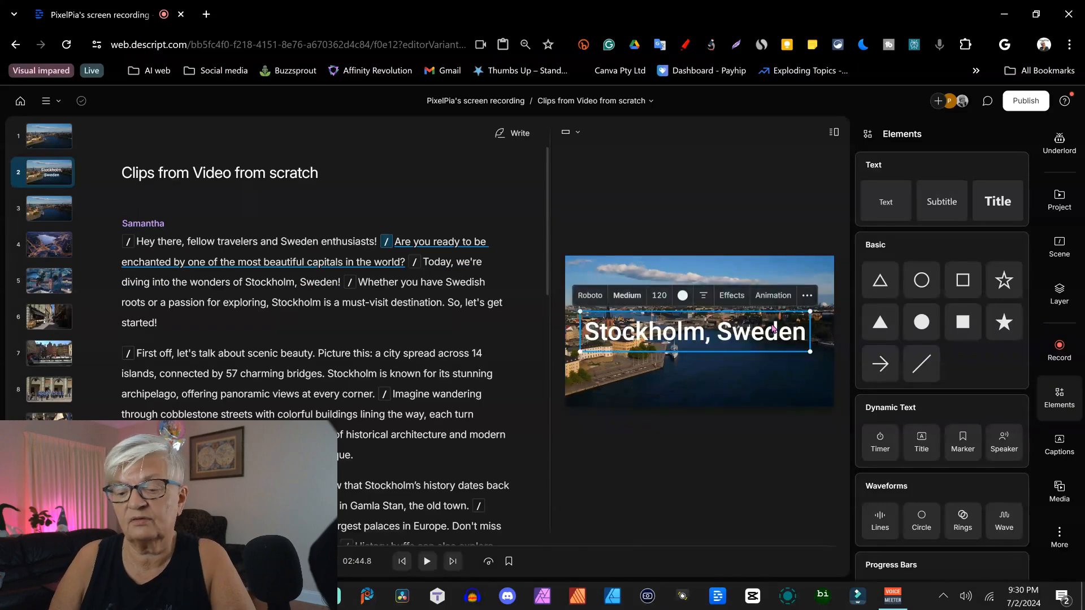
left_click_drag(812, 330, 825, 330)
- Add a Fade in-animation to the "Stockholm, Sweden" title
left_click(777, 250)
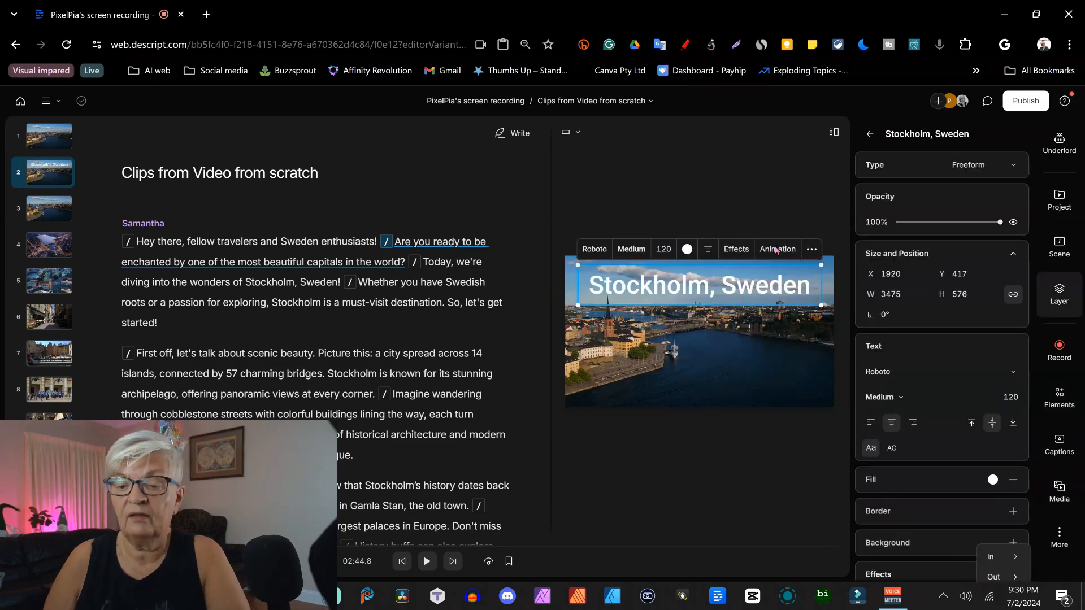
left_click(775, 252)
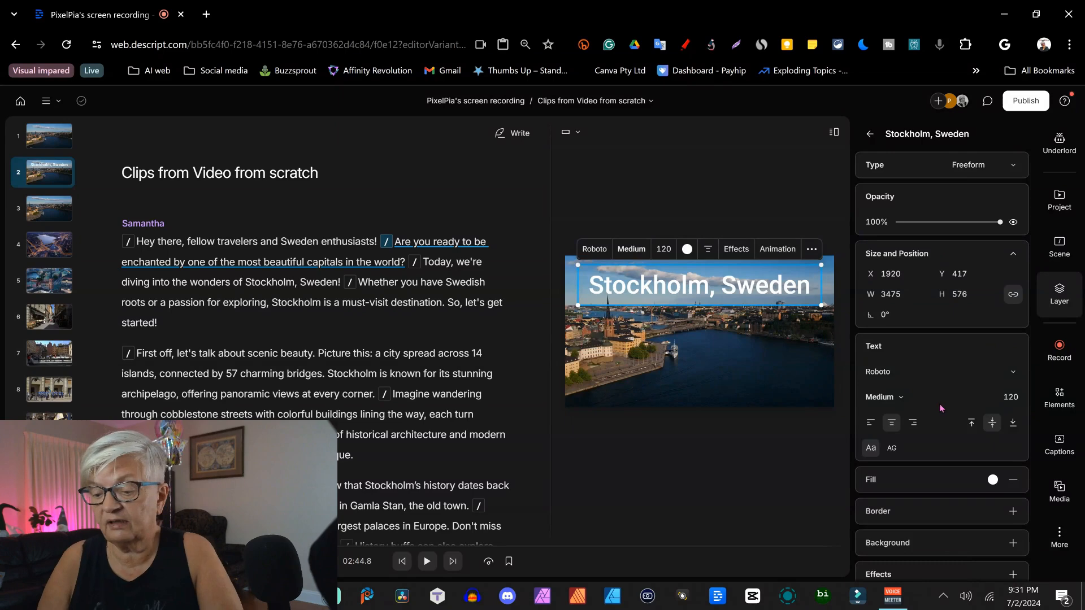
scroll(961, 386, "down", 1)
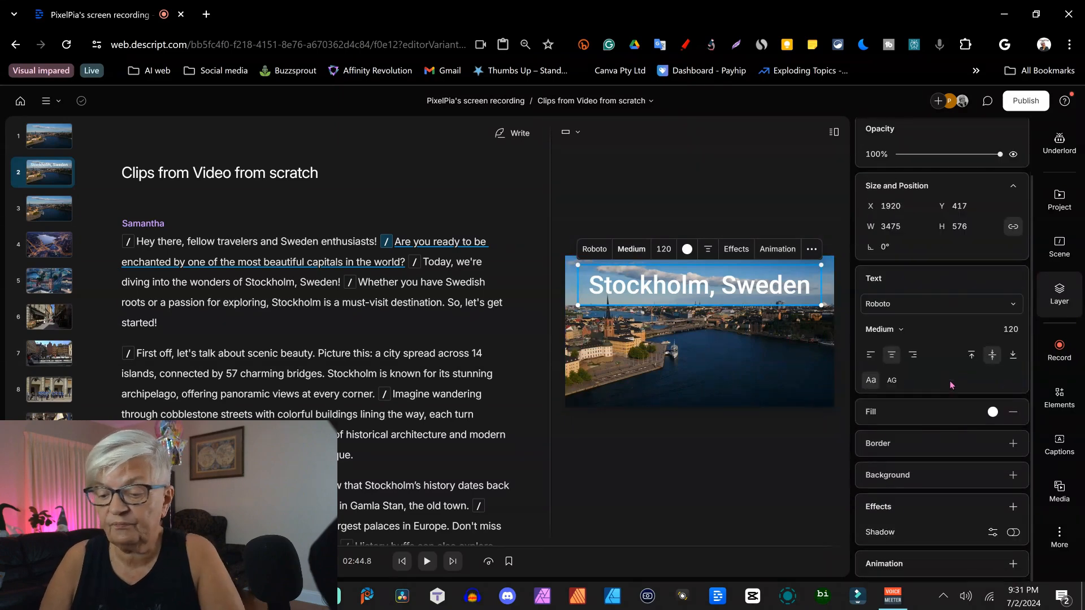
left_click(1012, 565)
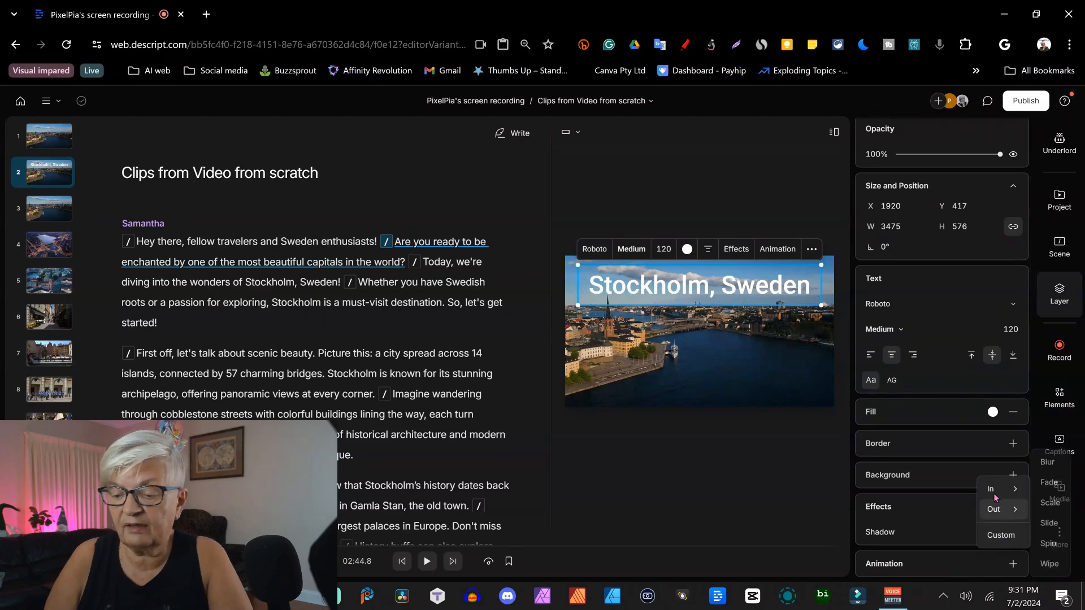
mouse_move(992, 489)
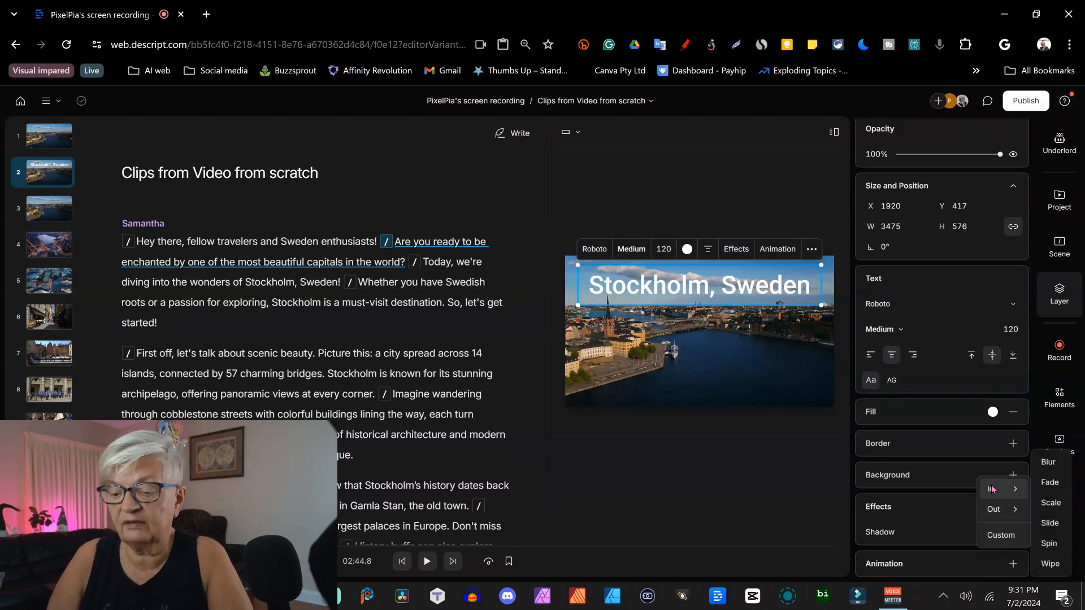
left_click(1049, 484)
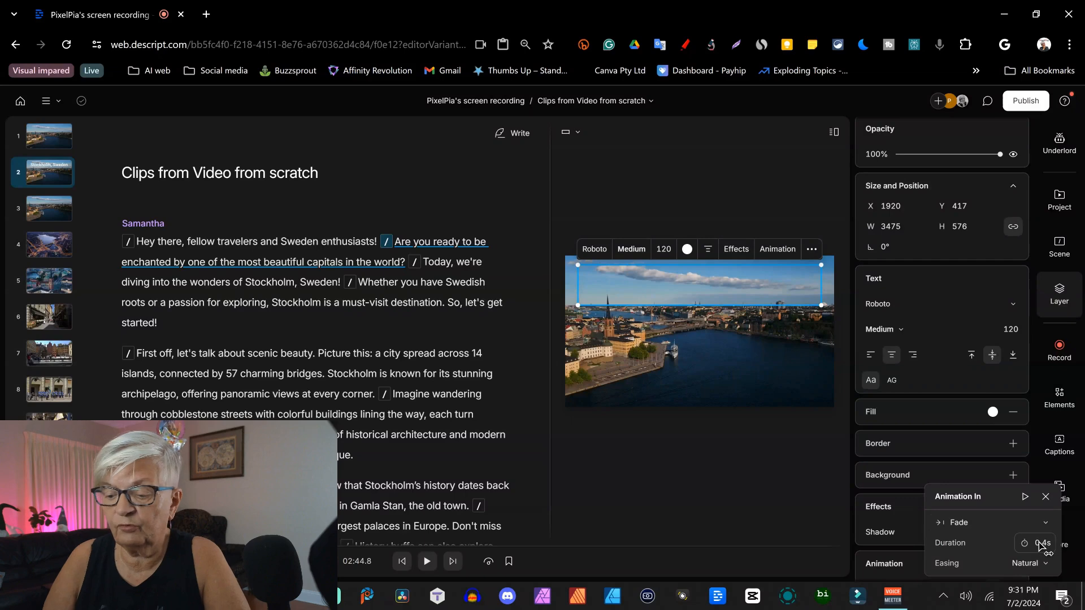
left_click(808, 543)
- Add a Fade out-animation to the "Stockholm, Sweden" title
left_click(740, 289)
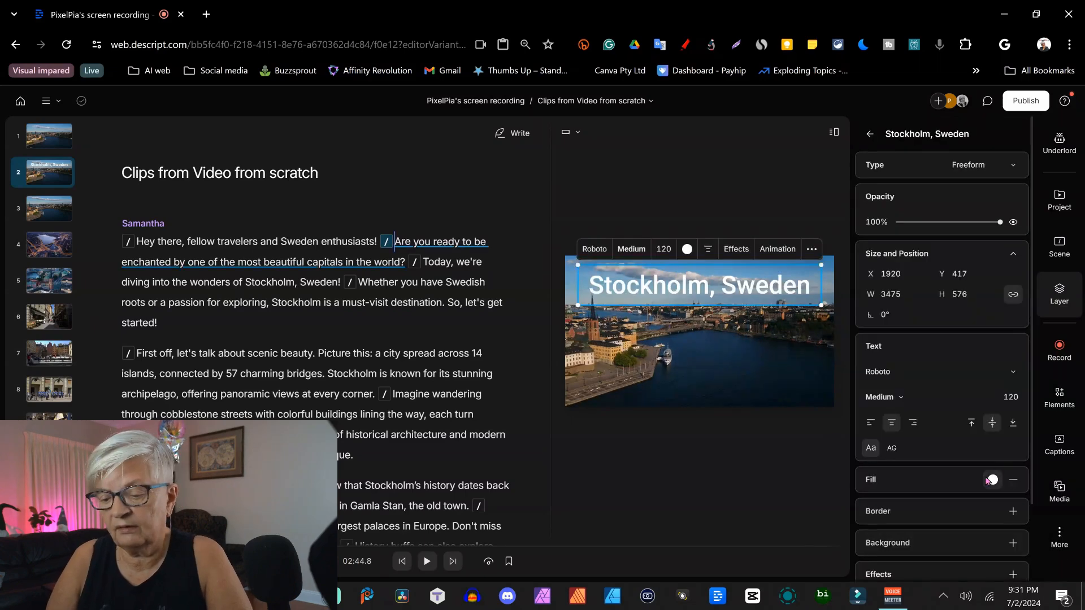
scroll(993, 480, "down", 2)
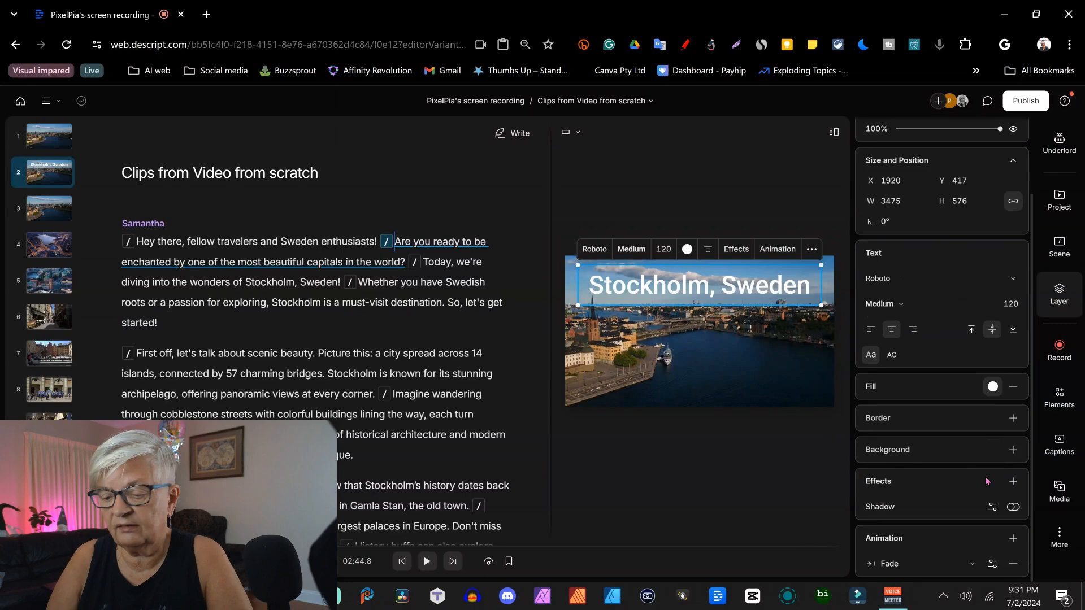
left_click(1013, 540)
mouse_move(1005, 491)
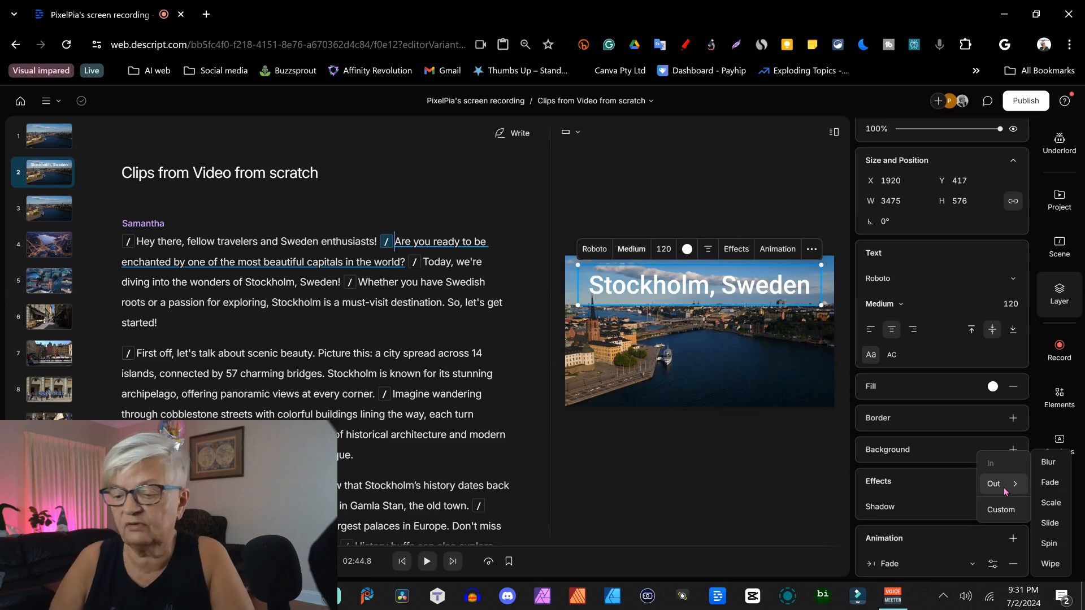
left_click(1051, 485)
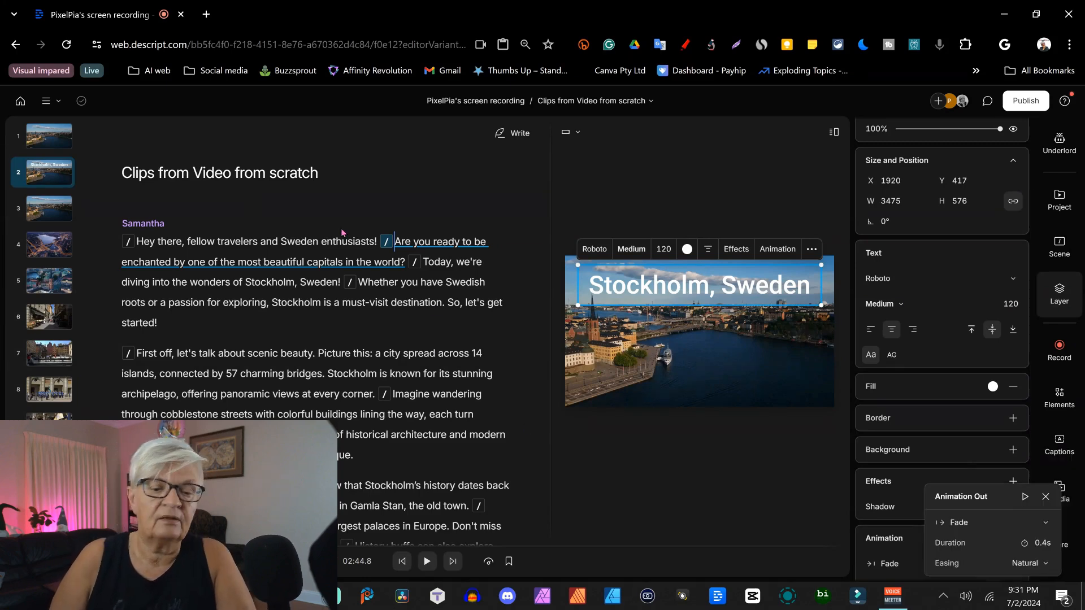
- Play the opening paragraph from its first sentence to check how the title fades in and out
left_click(257, 245)
key("space")
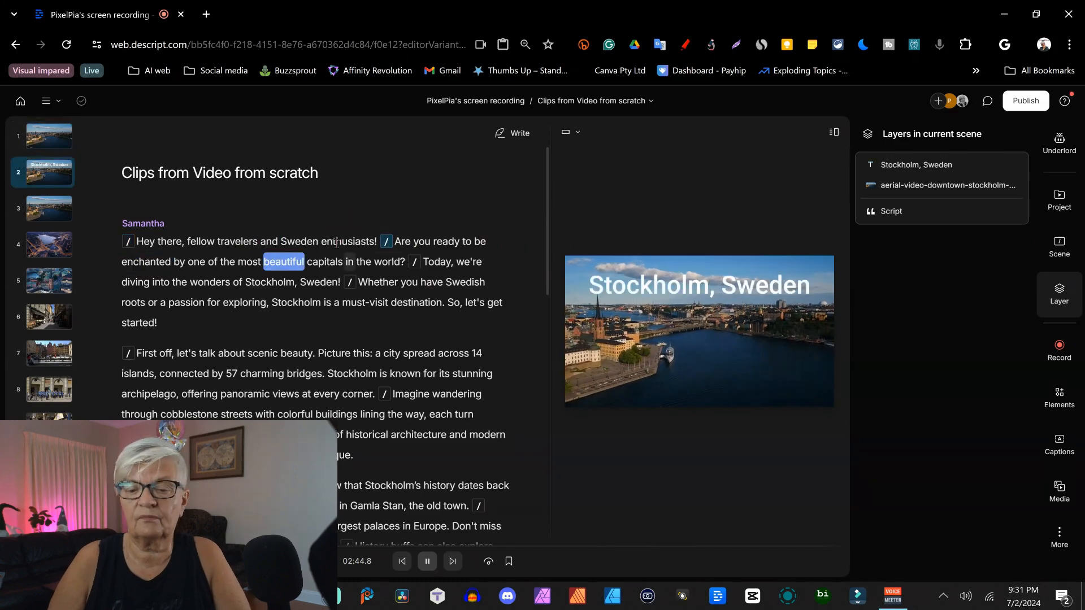
key("space")
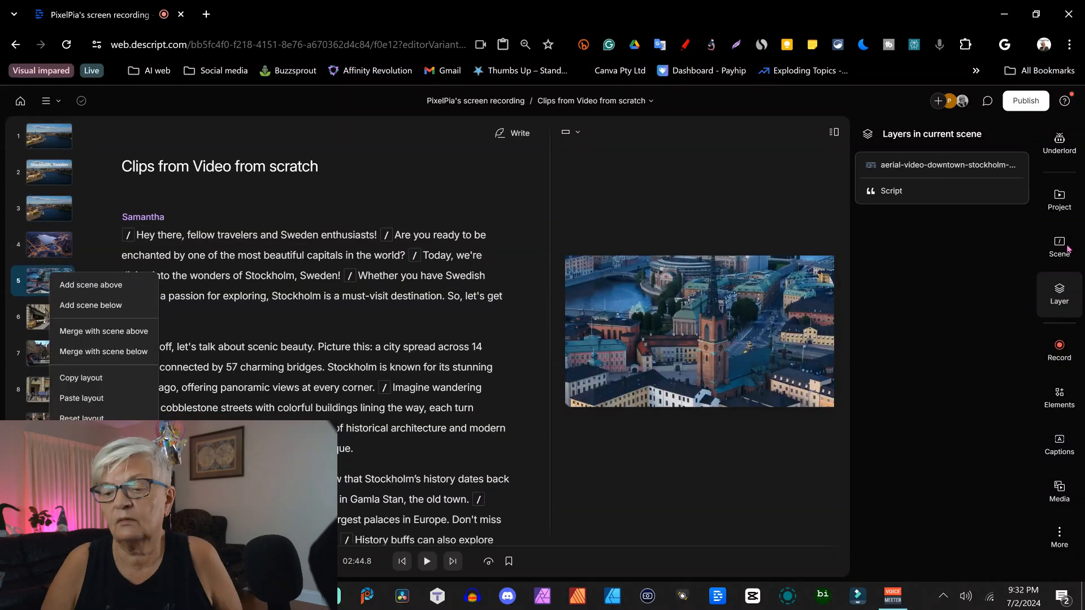
- Add a Wipe in-transition to the fifth scene, starting "First off, let's talk about scenic beauty", and preview it from the end of the previous scene
left_click(1068, 249)
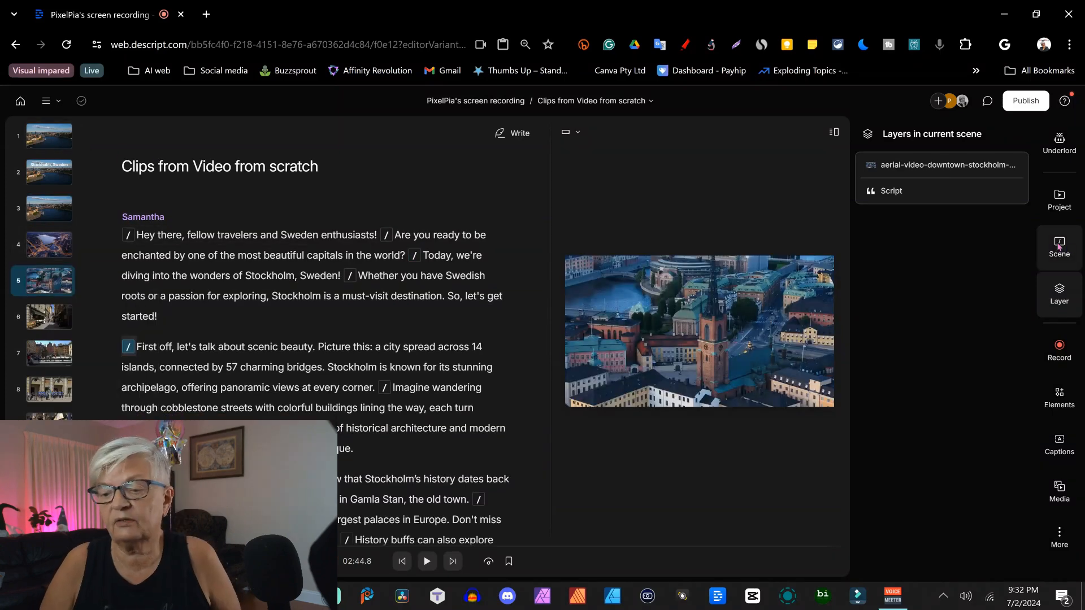
left_click(1058, 247)
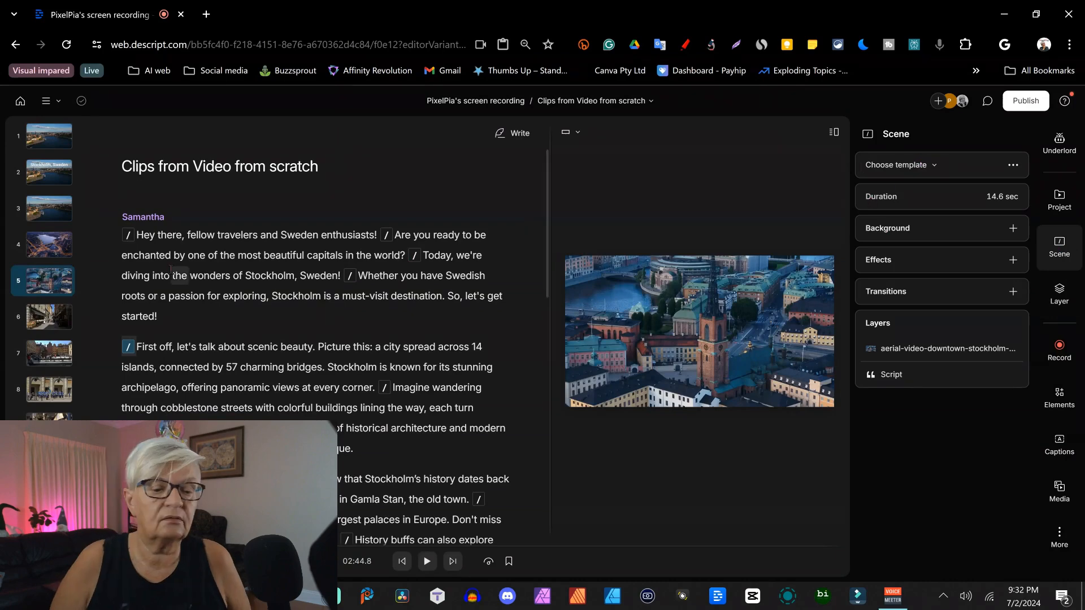
left_click(1012, 292)
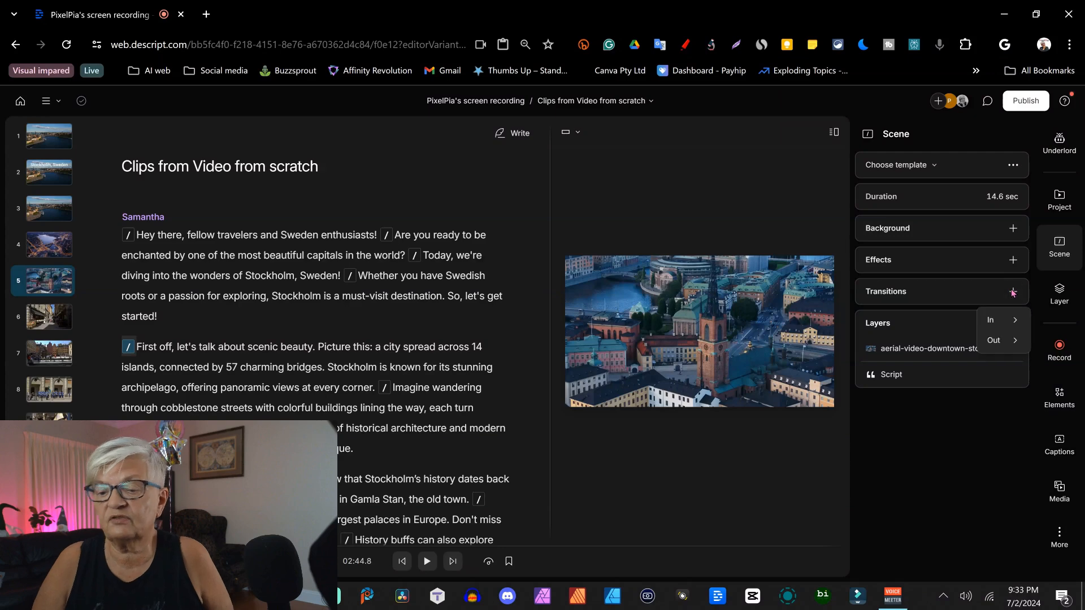
mouse_move(1006, 320)
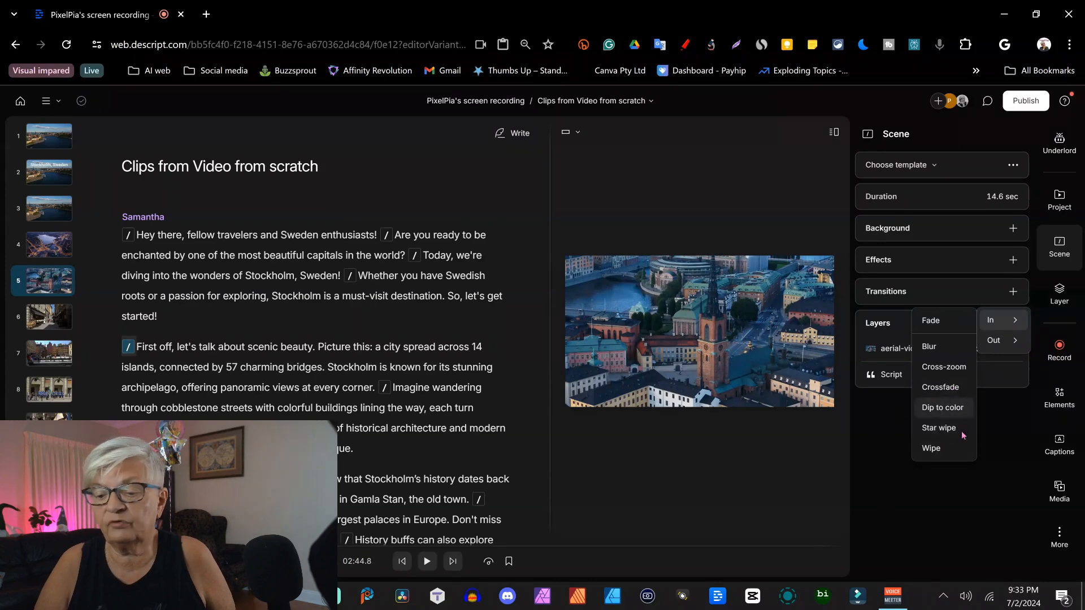
left_click(939, 449)
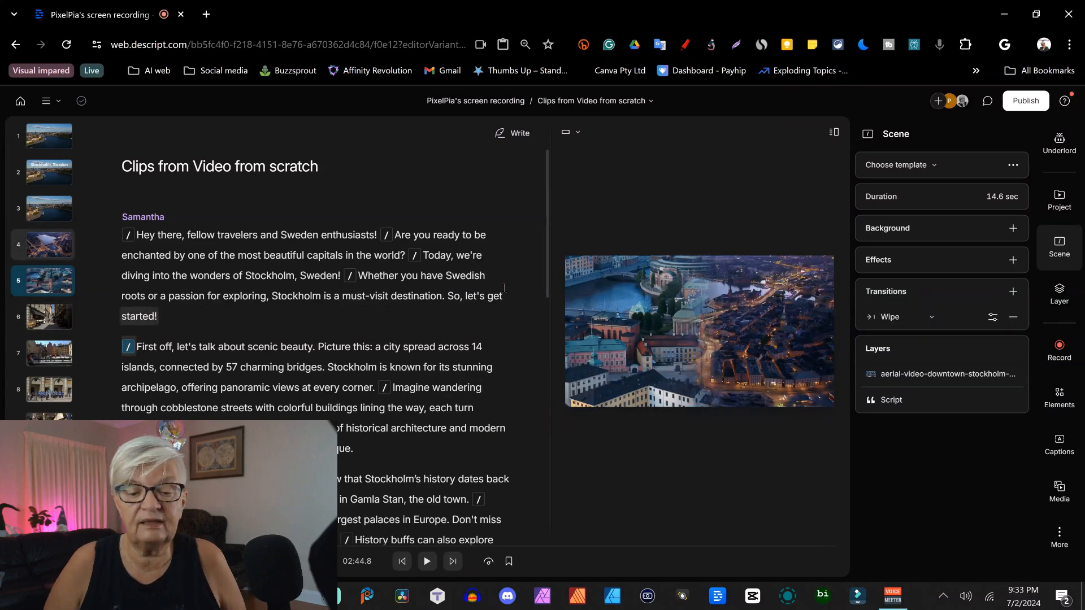
left_click(465, 296)
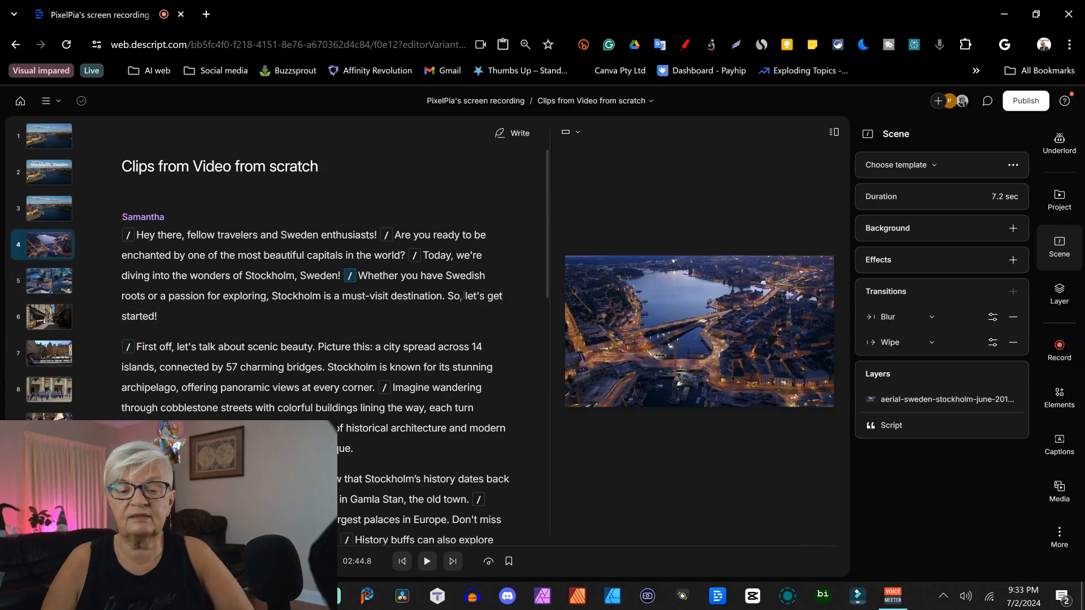
key("space")
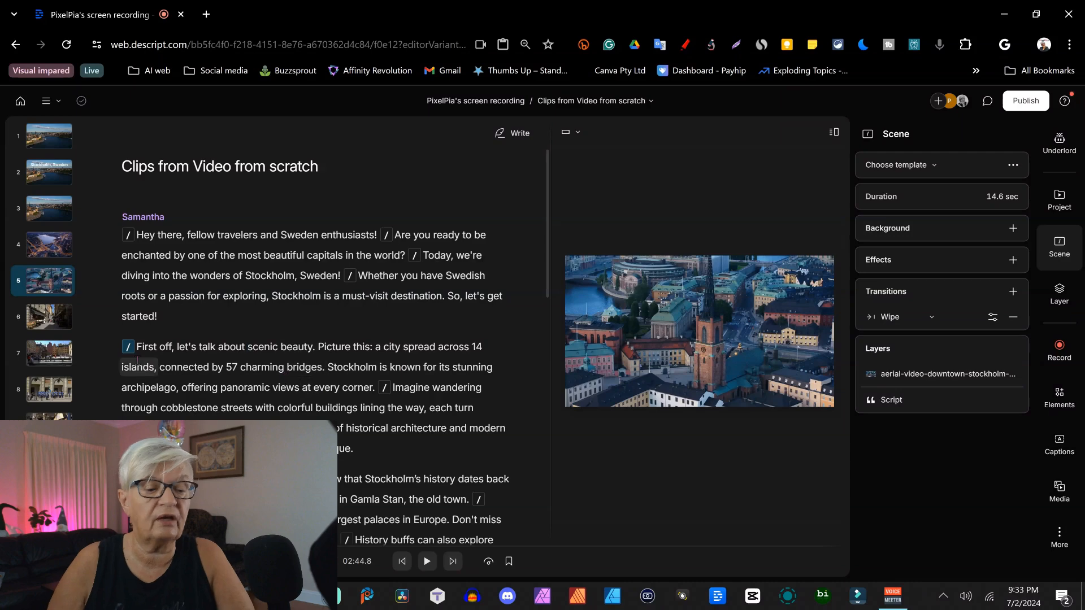
- Look at the fifth scene's transition options and go through the script to the scene starting "Take a fika break"
right_click(43, 278)
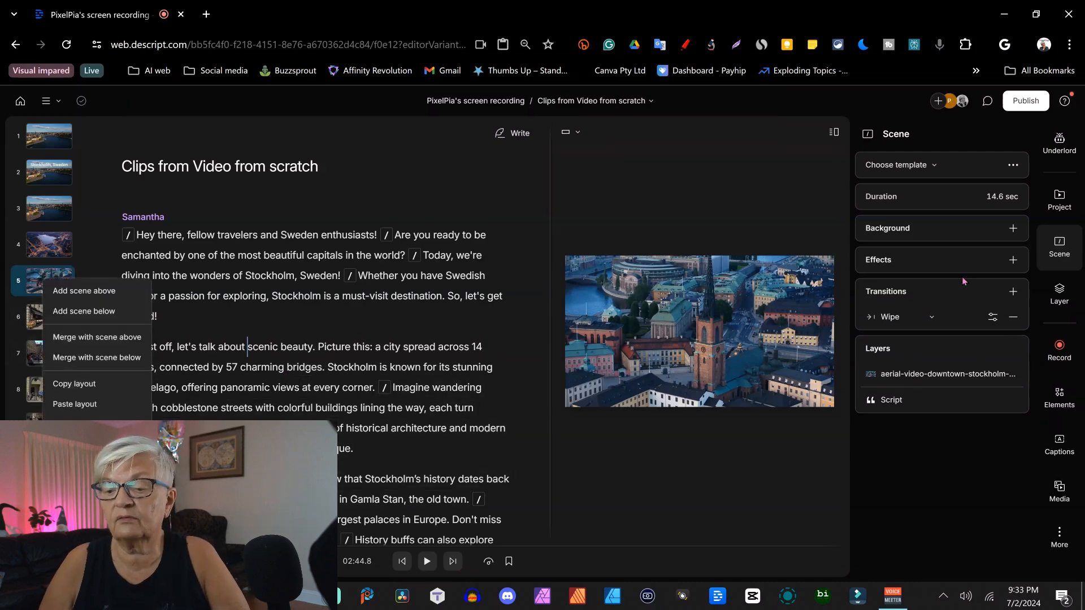
left_click(1013, 293)
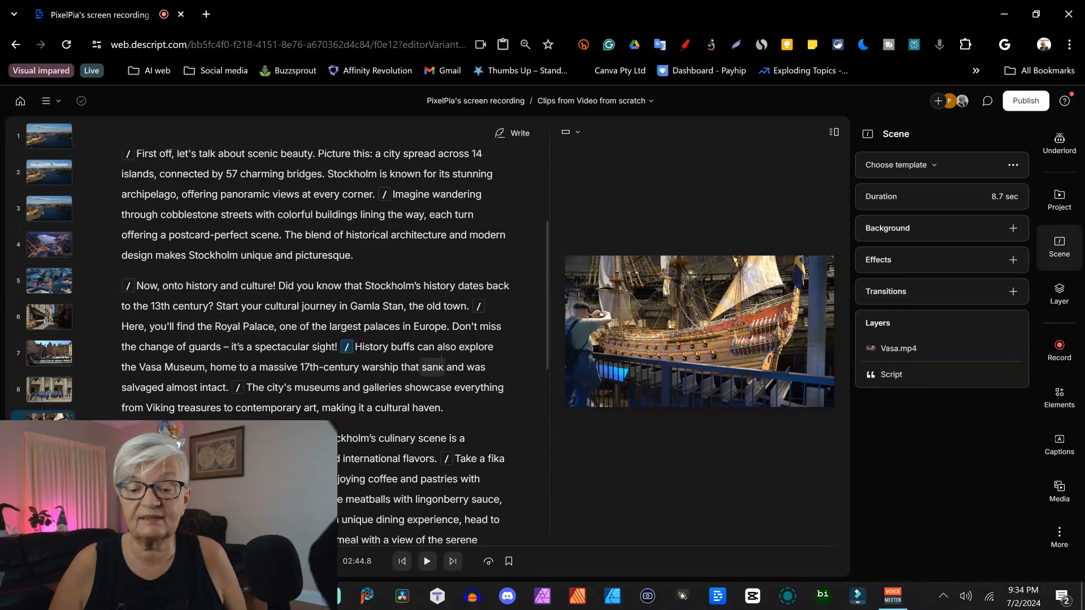
left_click(447, 459)
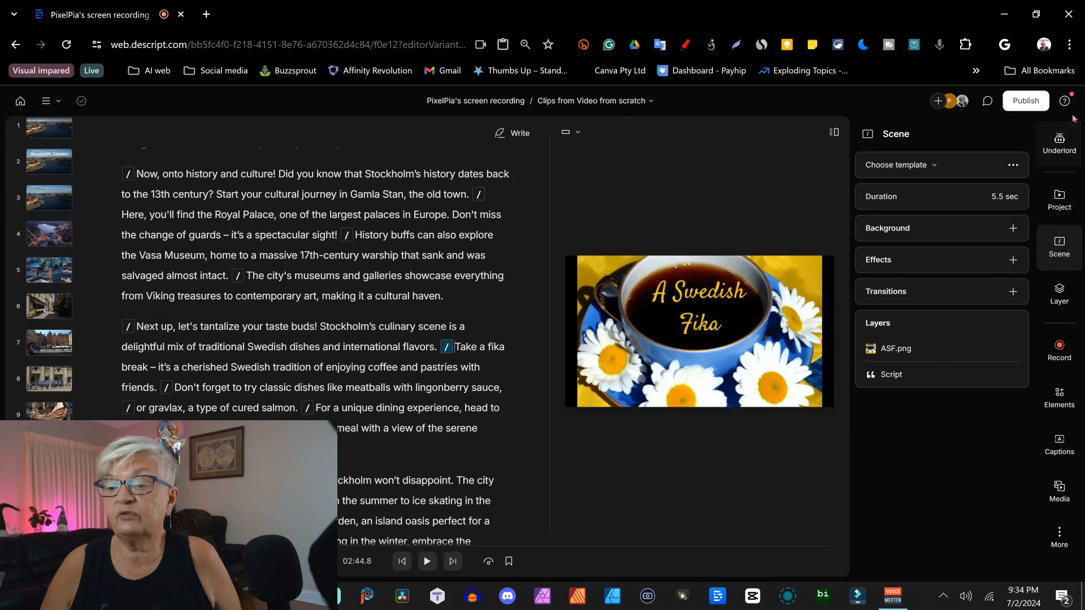
- Generate title suggestions with Underlord's Draft a title, giving "60 characters" as the example and "make" as the custom instructions
left_click(1060, 143)
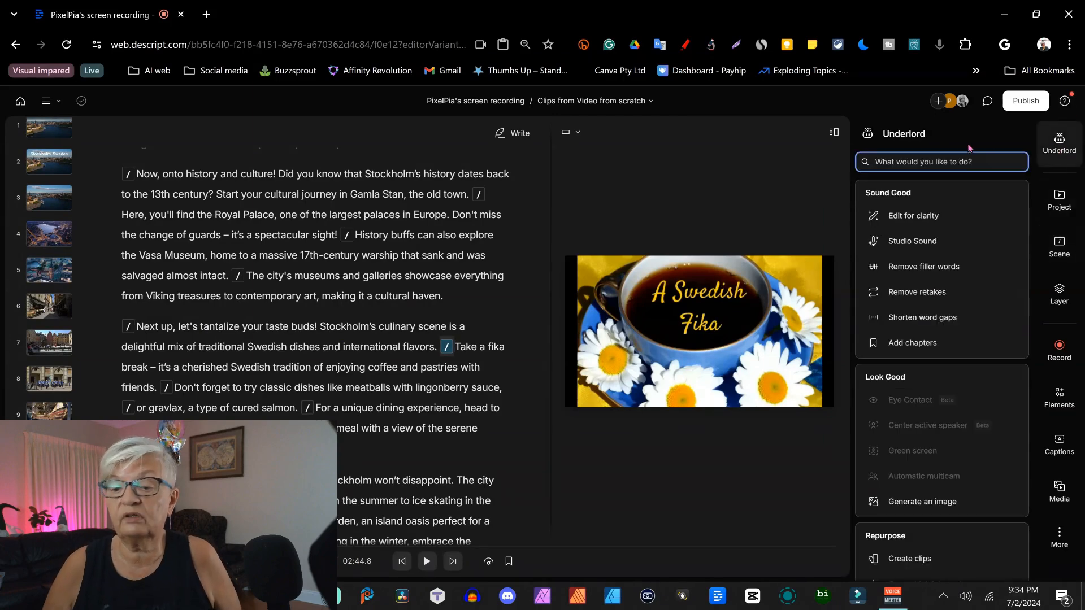
scroll(970, 238, "down", 4)
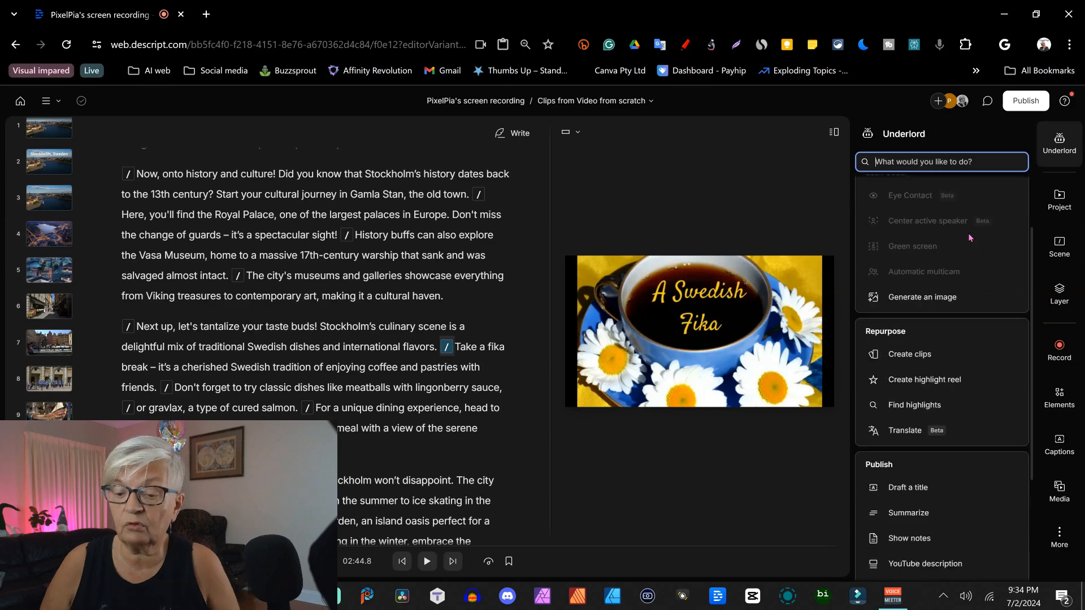
scroll(970, 237, "down", 4)
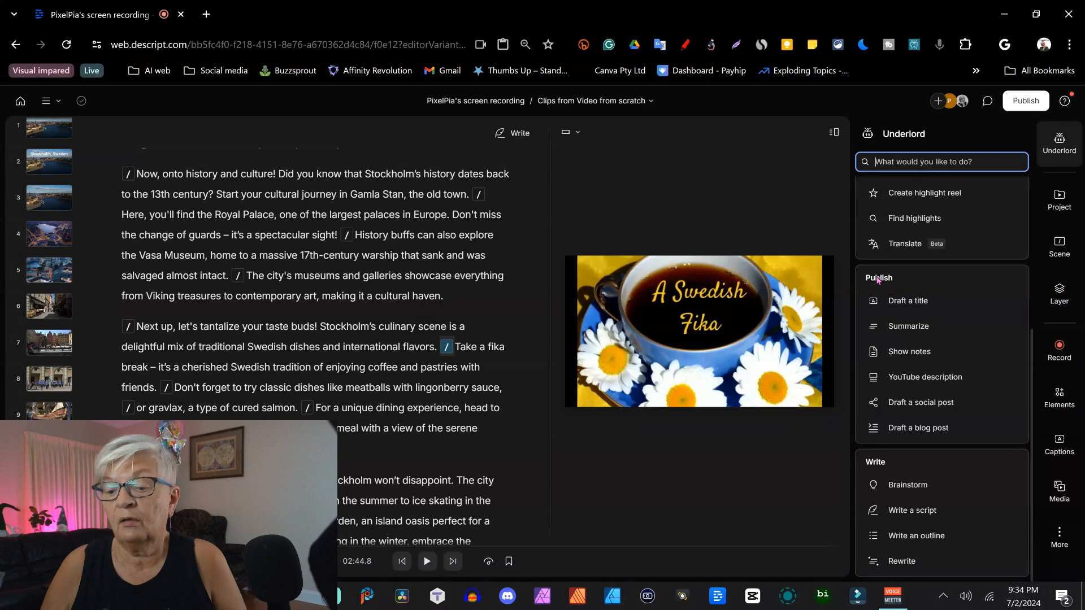
left_click(906, 303)
left_click(913, 232)
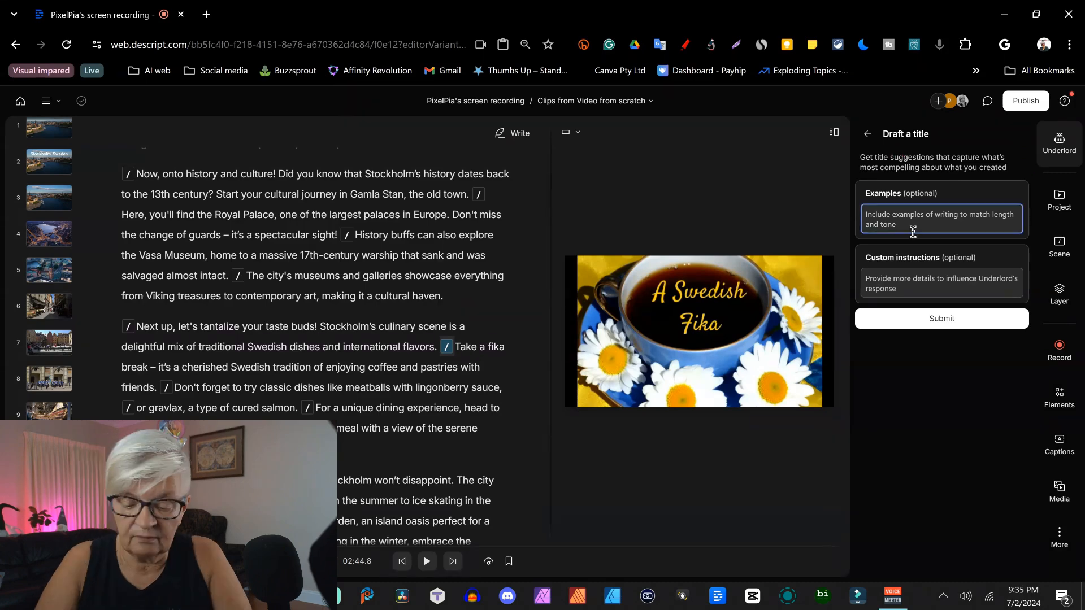
type("60")
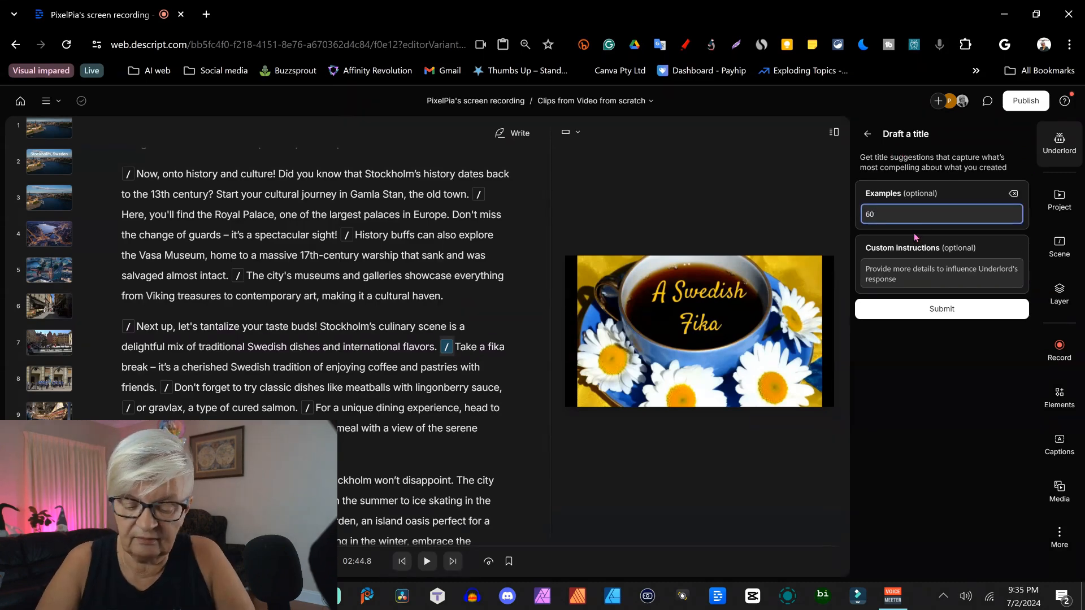
type(" characters")
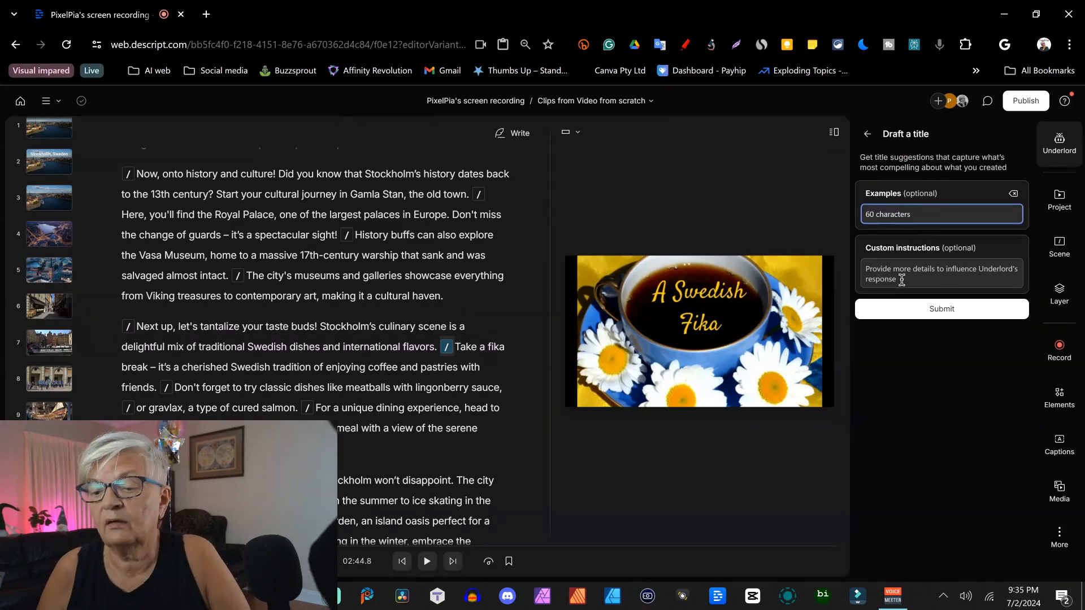
left_click(902, 275)
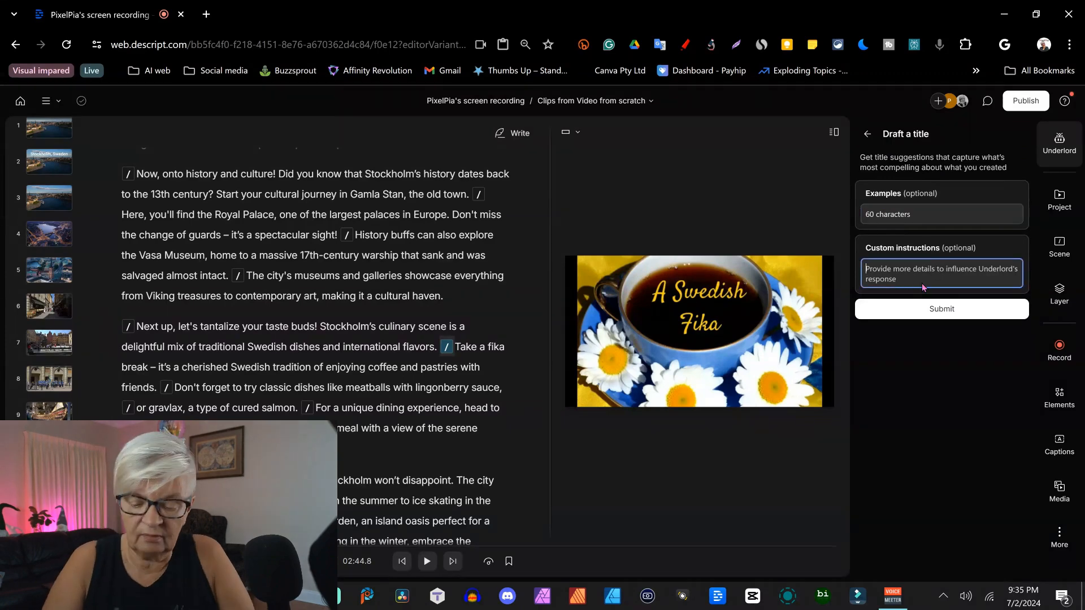
type("make")
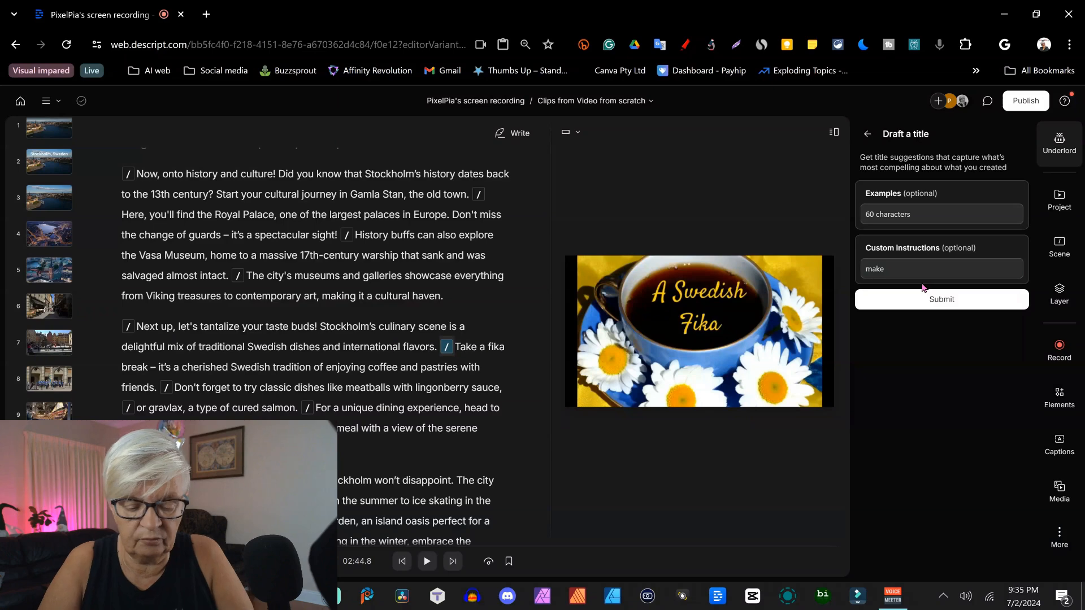
key("space")
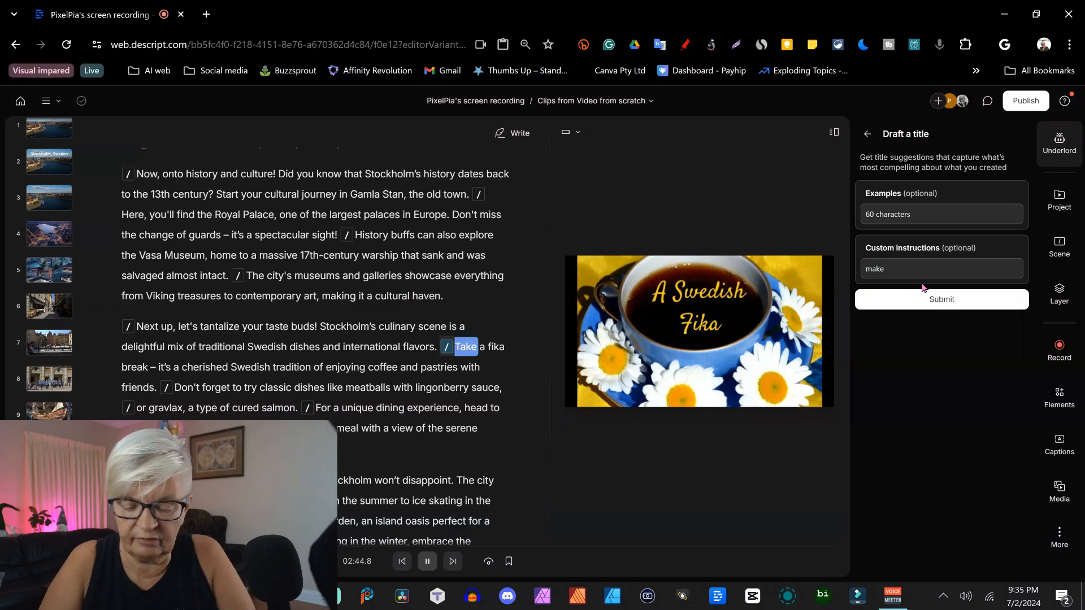
left_click(923, 295)
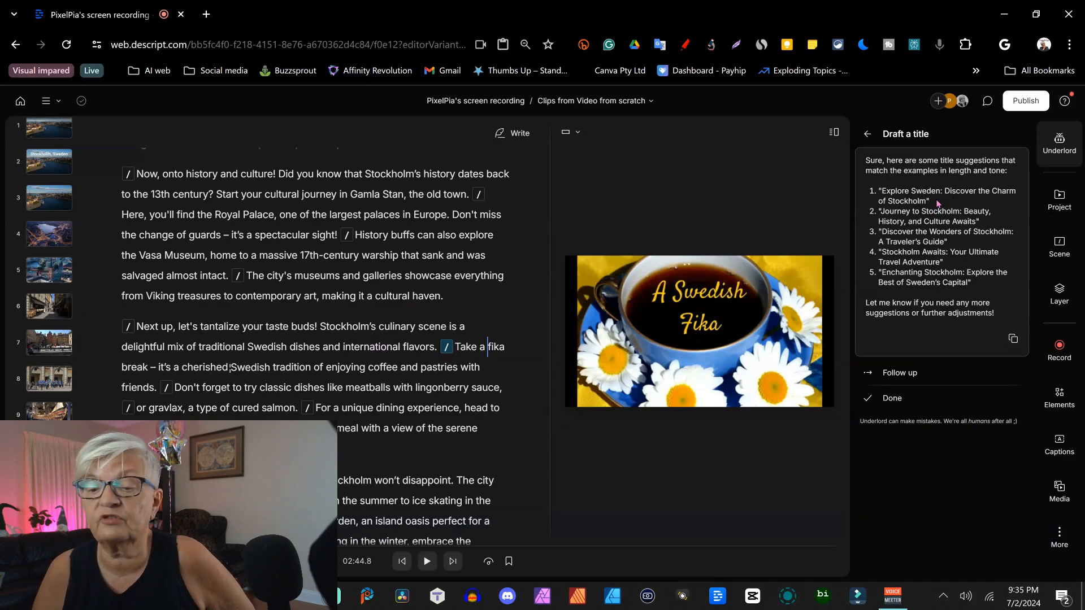
- Copy the first suggestion, "Explore Sweden: Discover the Charm of Stockholm", and use it as the composition's title
left_click_drag(937, 203, 880, 193)
right_click(899, 194)
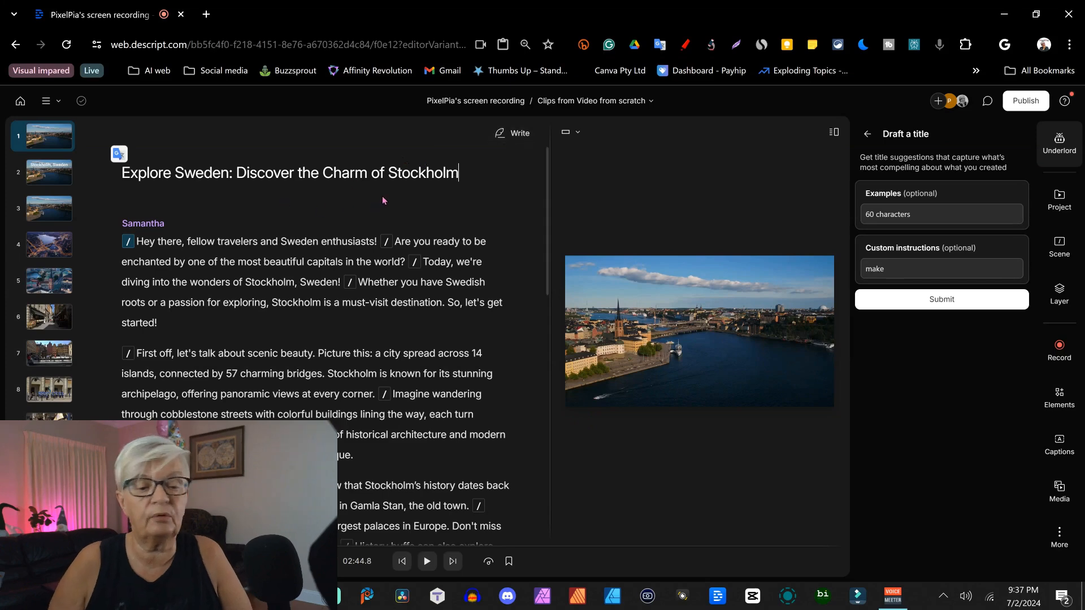
- Generate a YouTube description with chapter timestamps through Underlord, without examples or custom instructions, and read it through
left_click(1060, 142)
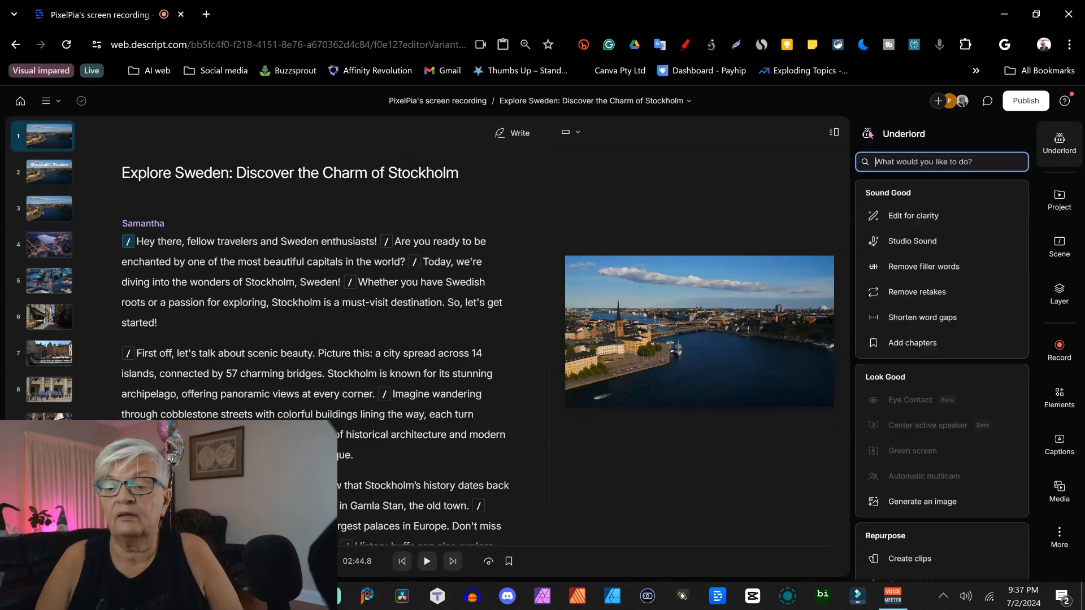
scroll(907, 276, "down", 5)
scroll(907, 275, "down", 1)
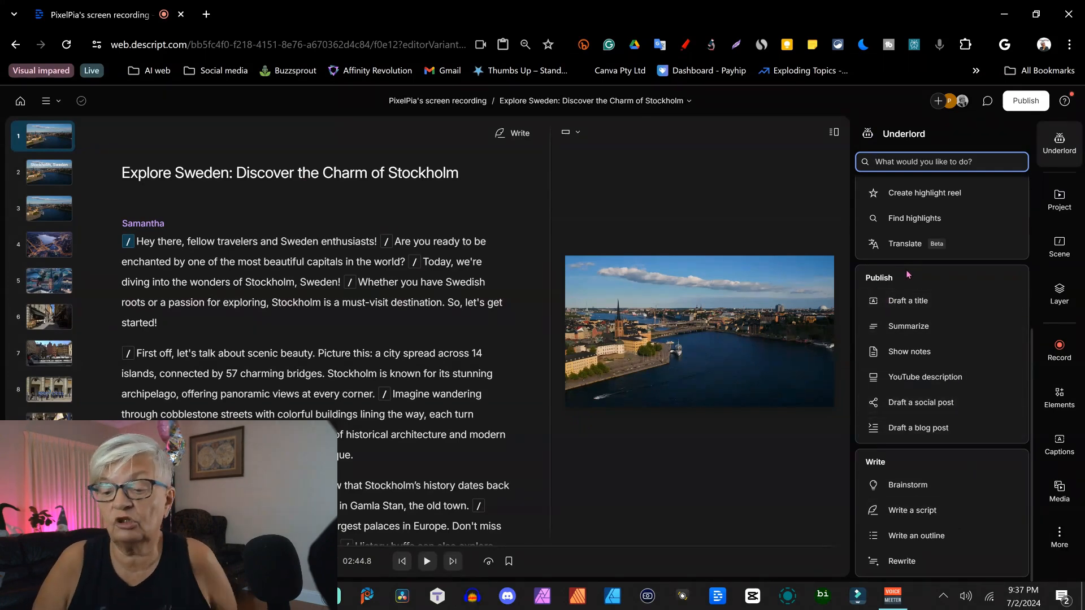
left_click(921, 386)
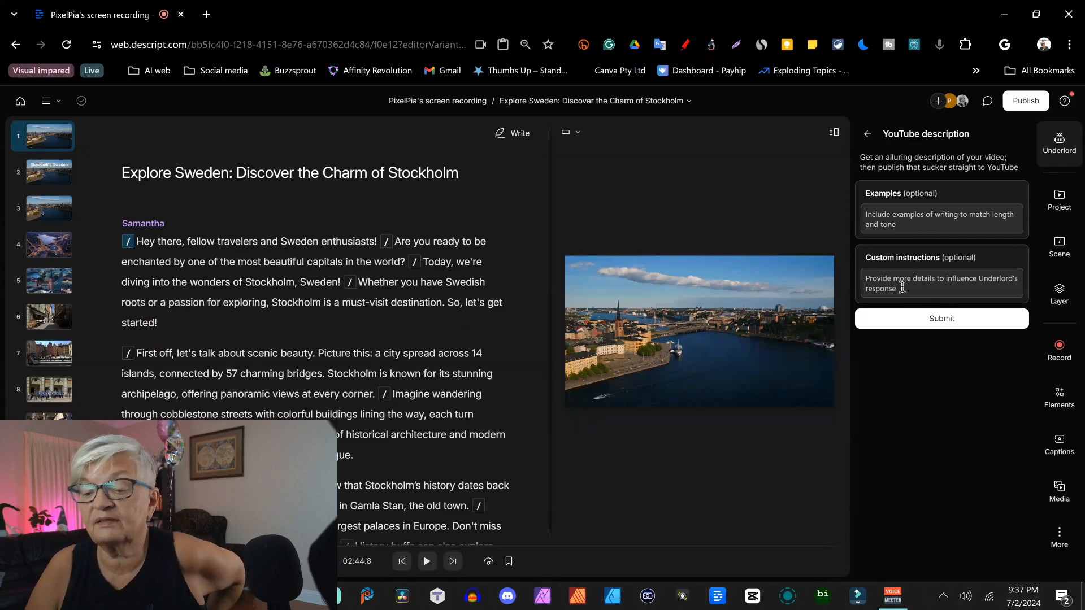
left_click(948, 321)
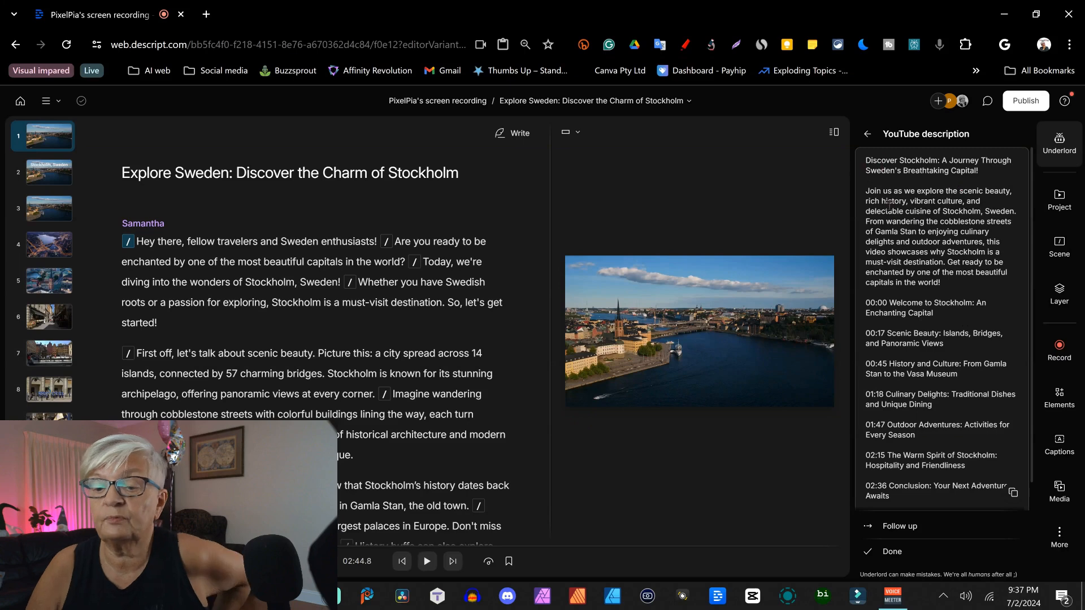
scroll(927, 209, "down", 1)
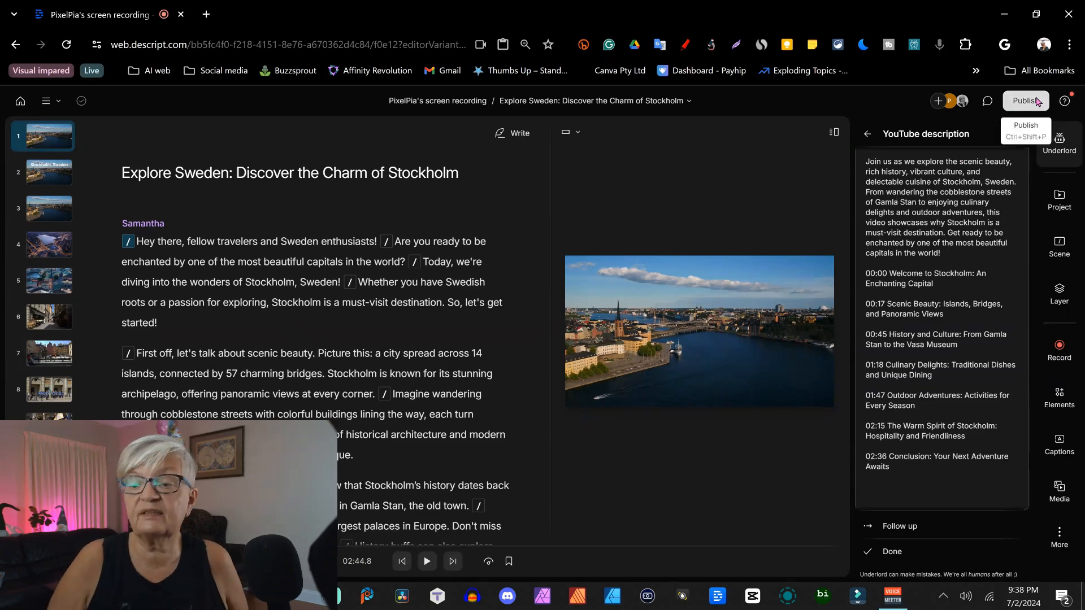
- Open the publishing settings for the composition and choose YouTube as the destination
left_click(1018, 103)
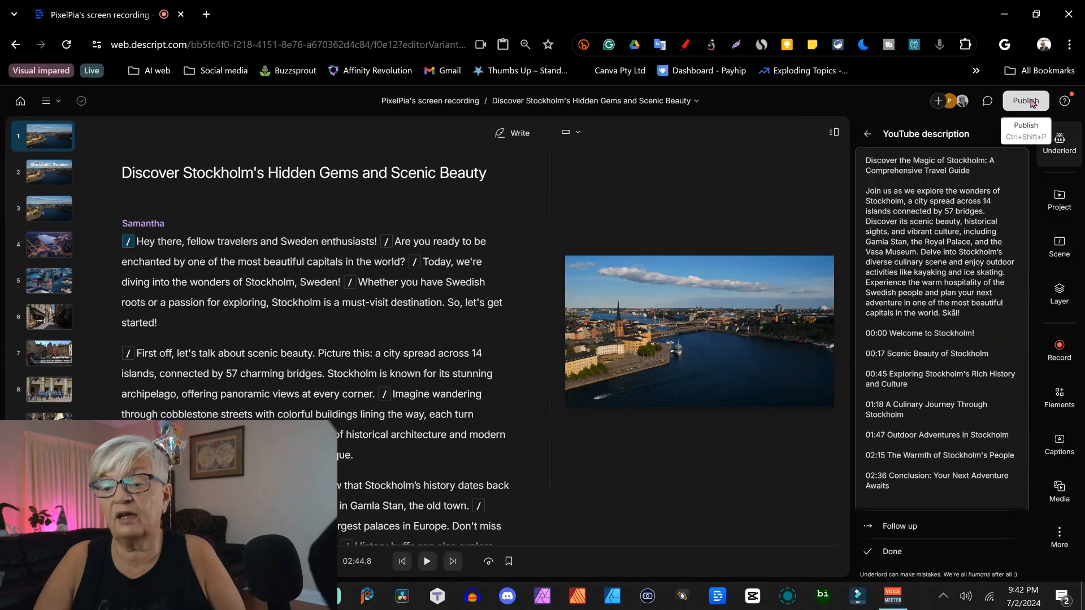
left_click(1026, 101)
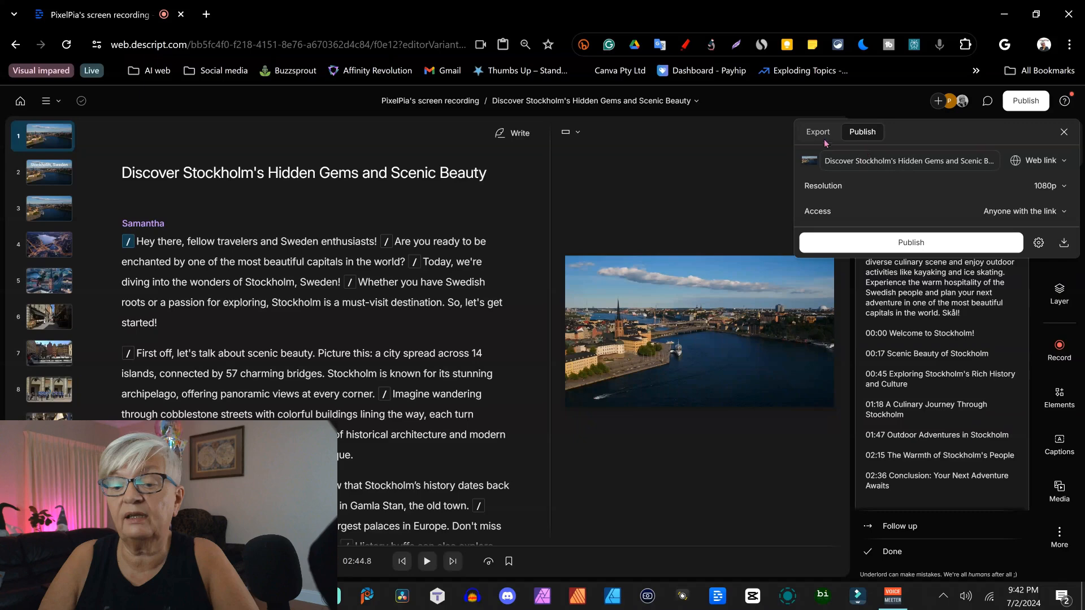
left_click(1061, 161)
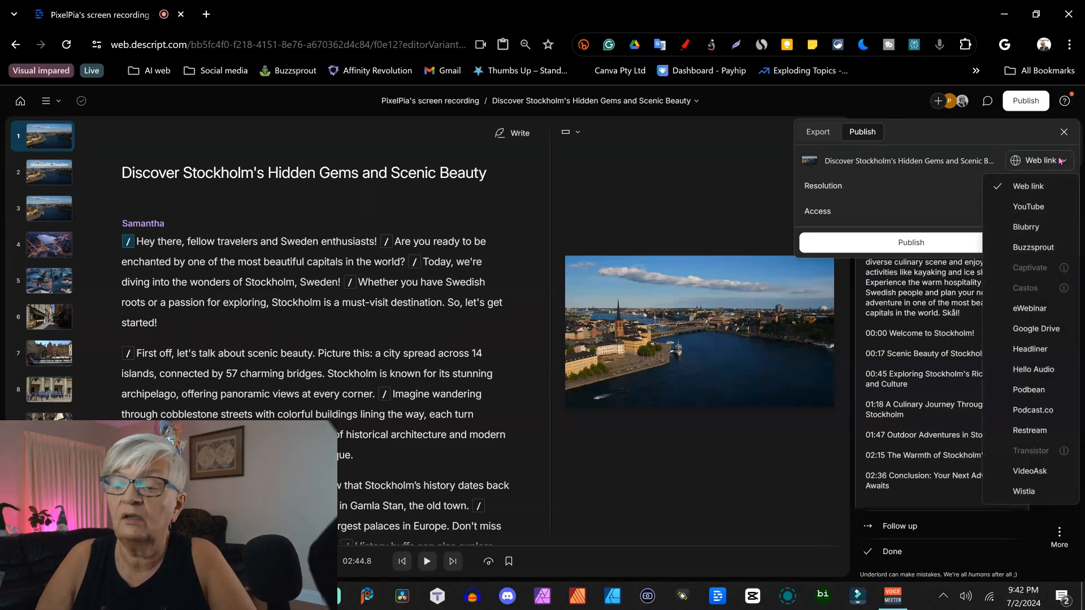
left_click(1028, 210)
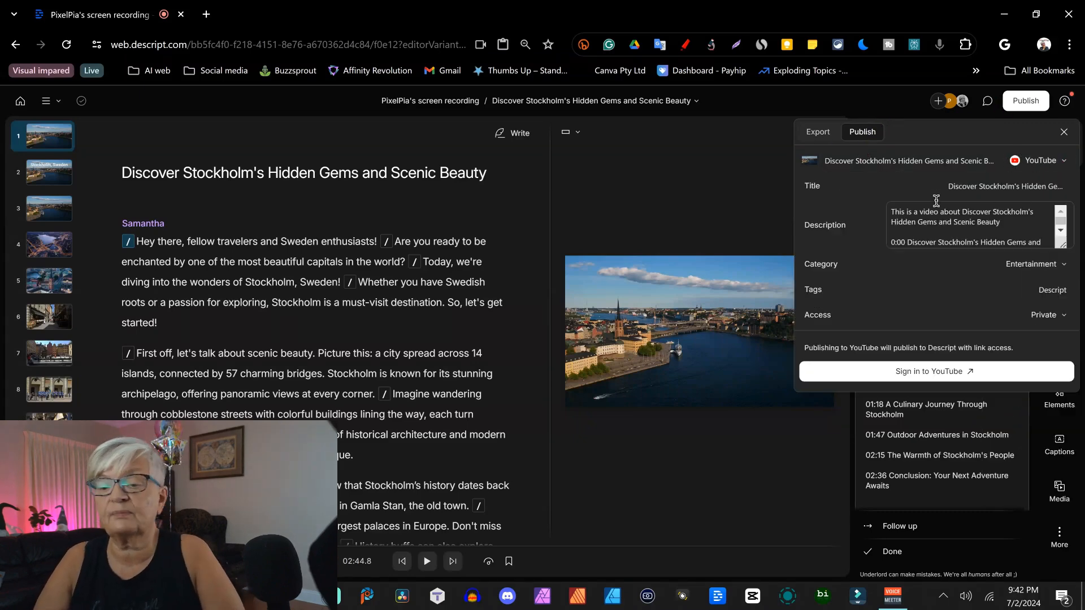
- Replace the default YouTube description with the generated one, removing its heading so it starts at "Join us as we explore the wonders of Stockholm"
left_click_drag(892, 213, 941, 244)
key("ctrl+v")
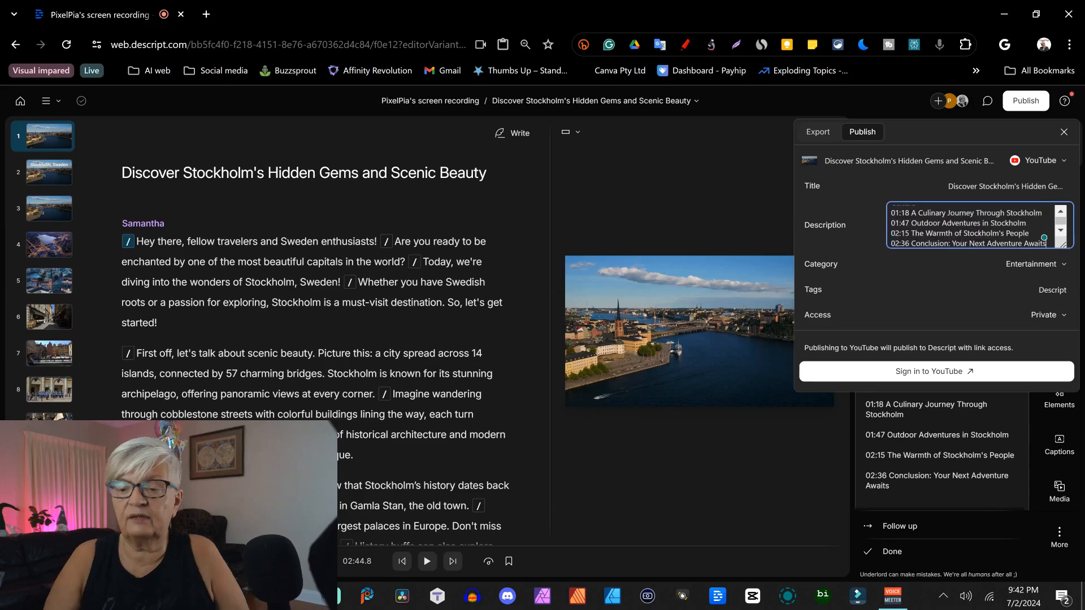
scroll(990, 224, "up", 5)
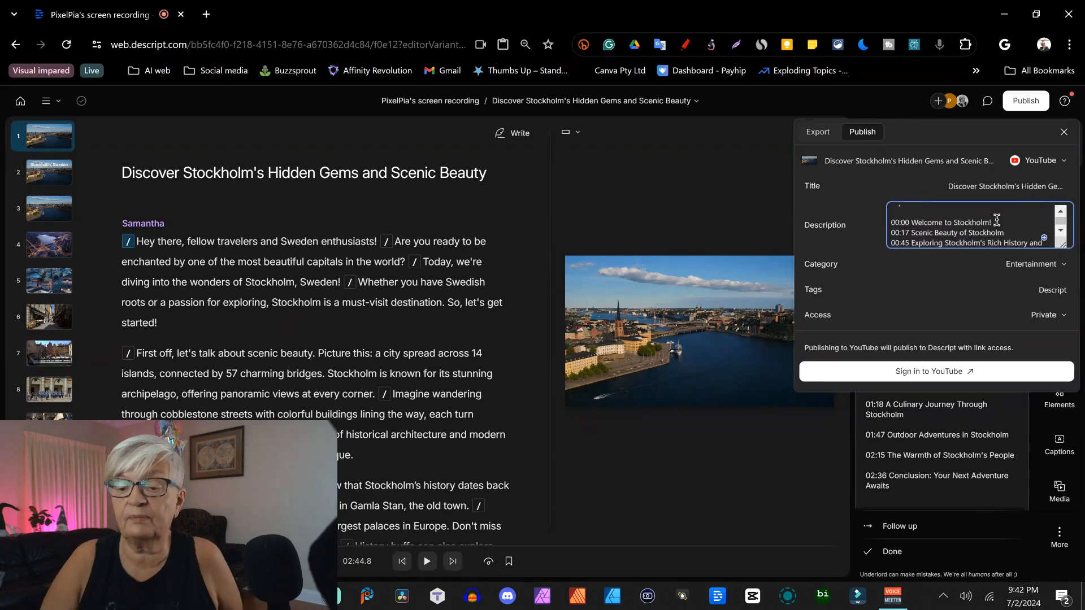
scroll(995, 240, "down", 5)
scroll(992, 229, "up", 5)
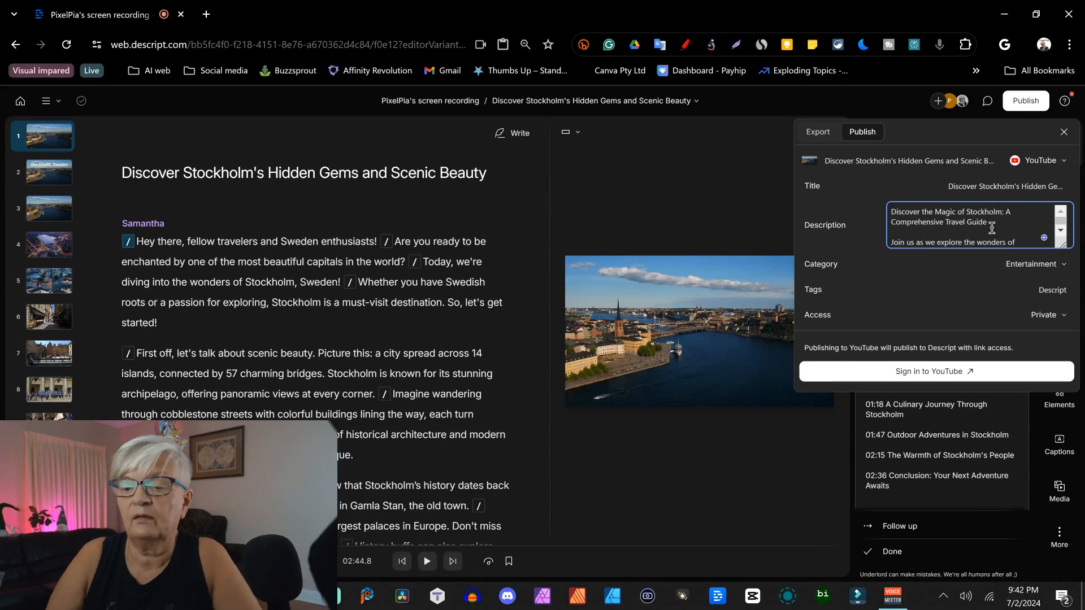
scroll(913, 225, "down", 1)
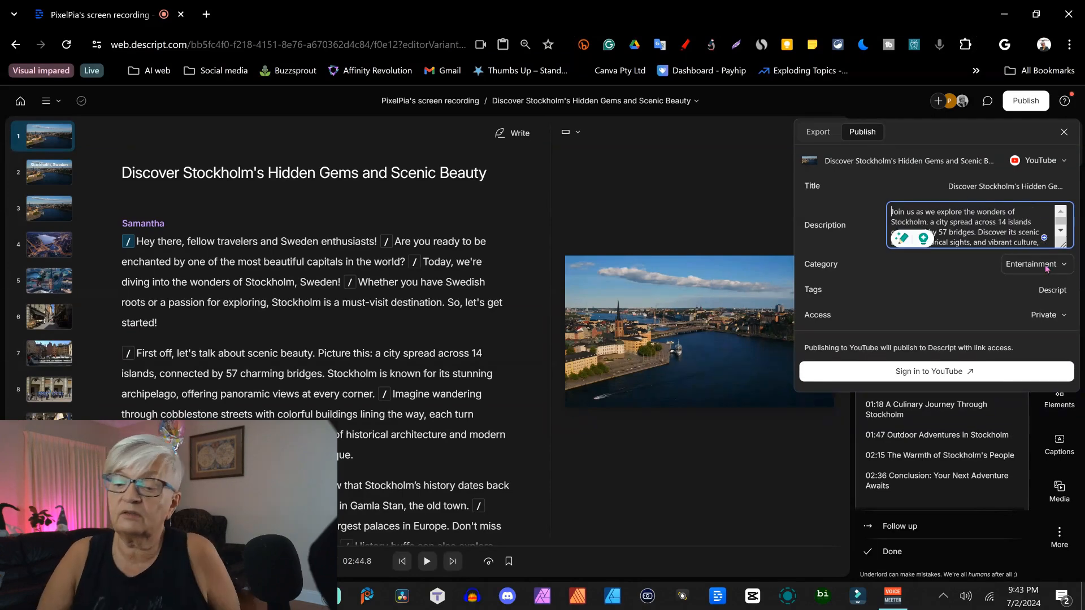
- Go through the video categories, leave Entertainment selected, and replace the default tag with "Stockholm, Sweden,"
left_click(1046, 269)
scroll(1020, 351, "down", 3)
left_click(1017, 368)
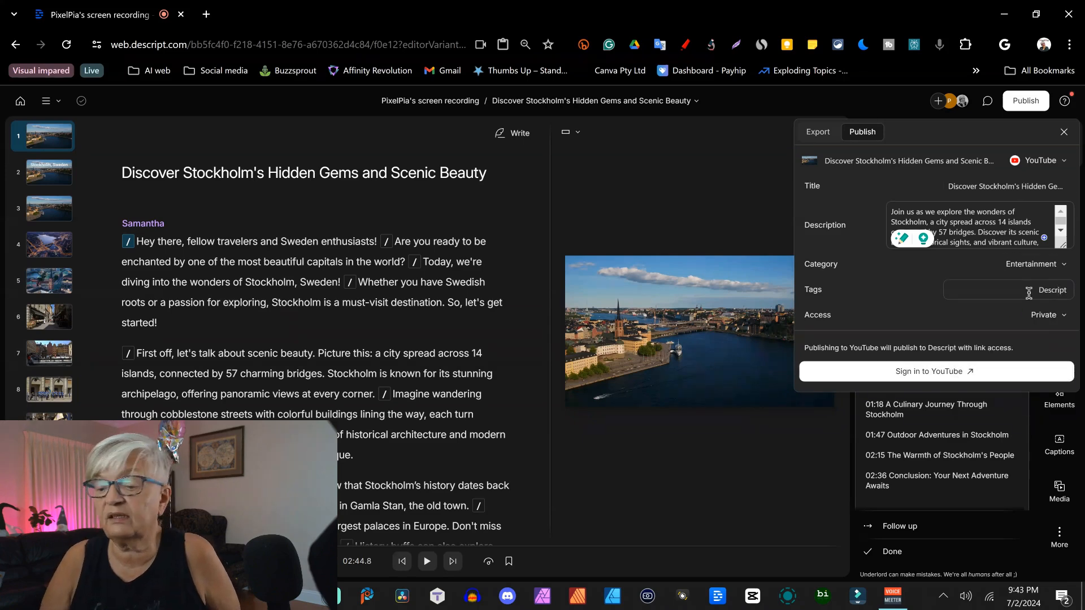
left_click(1029, 291)
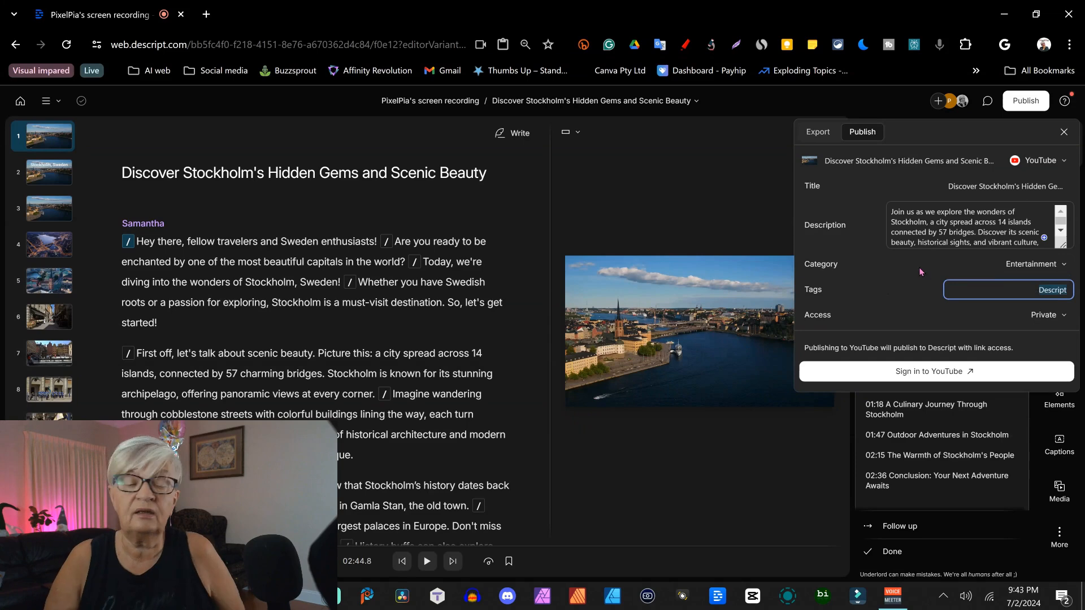
type("Stockholm, S")
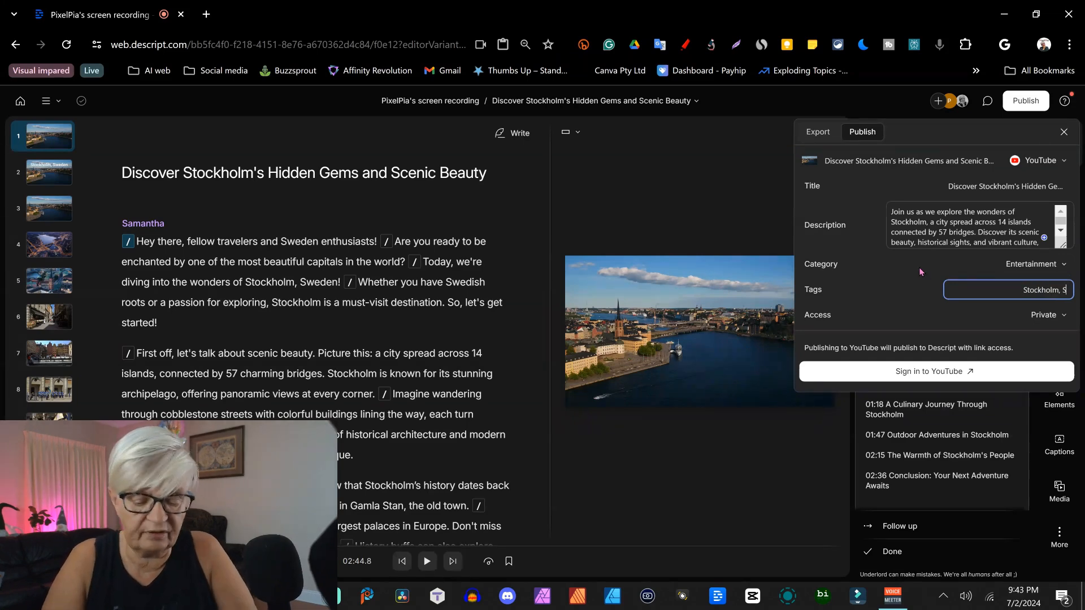
type("weden,")
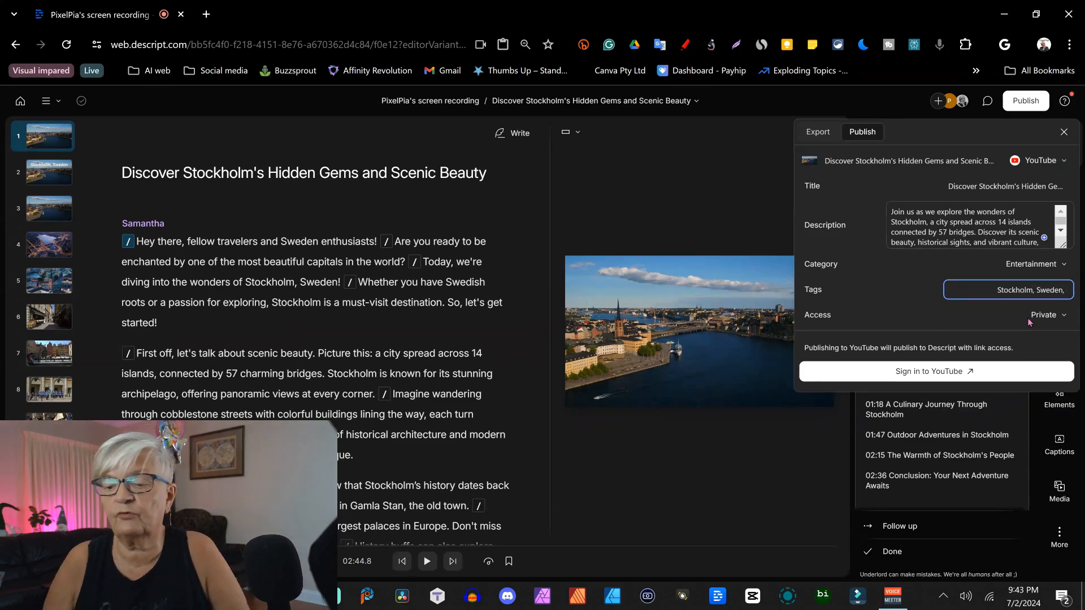
- Set the video's access to Unlisted, then publish it by signing in to the YouTube account
left_click(1047, 316)
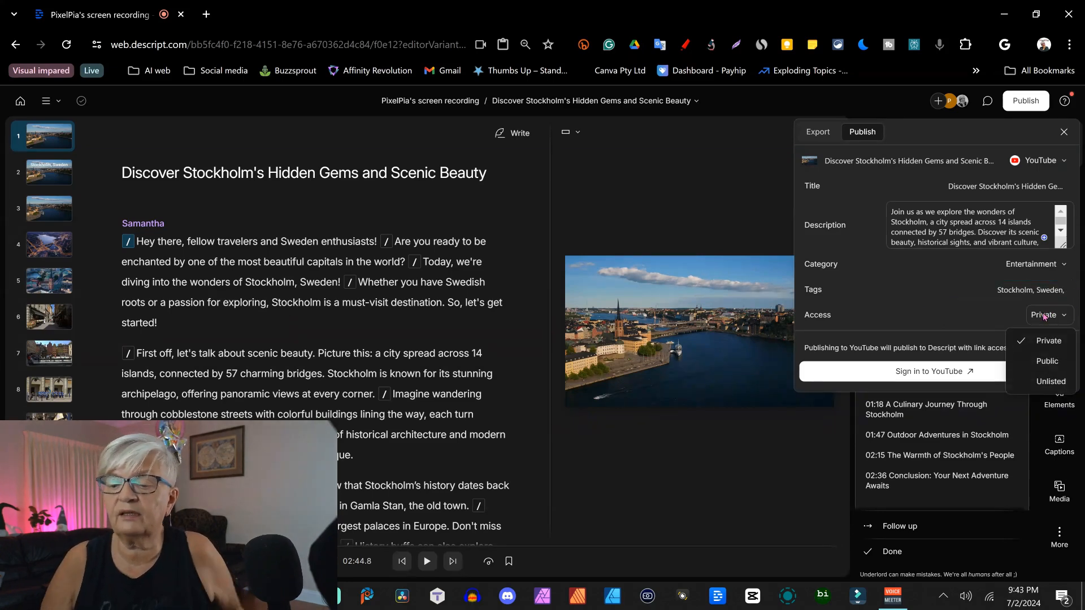
left_click(1049, 383)
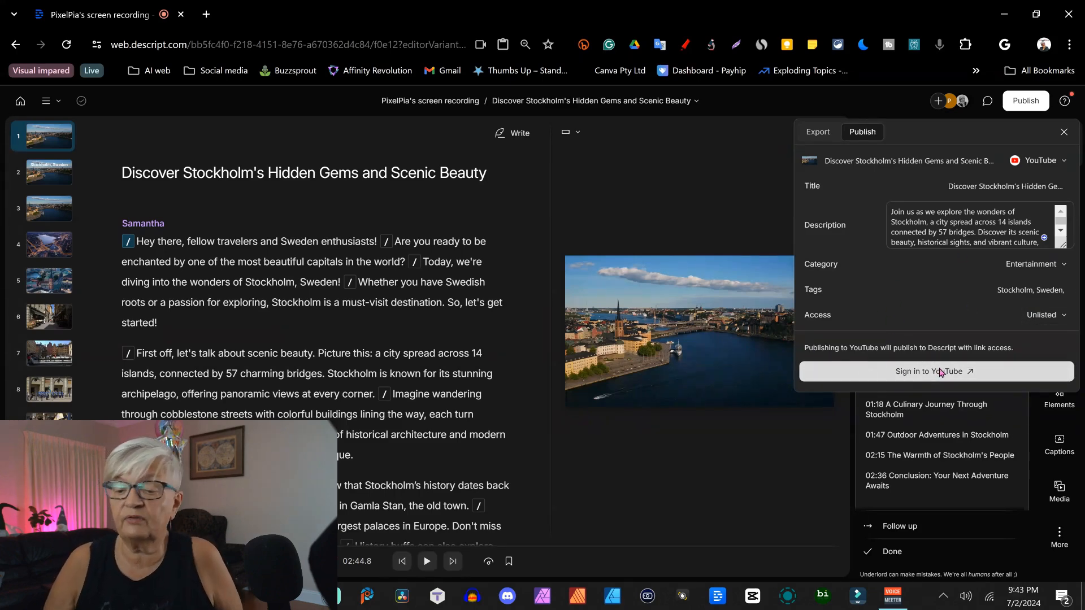
left_click(929, 371)
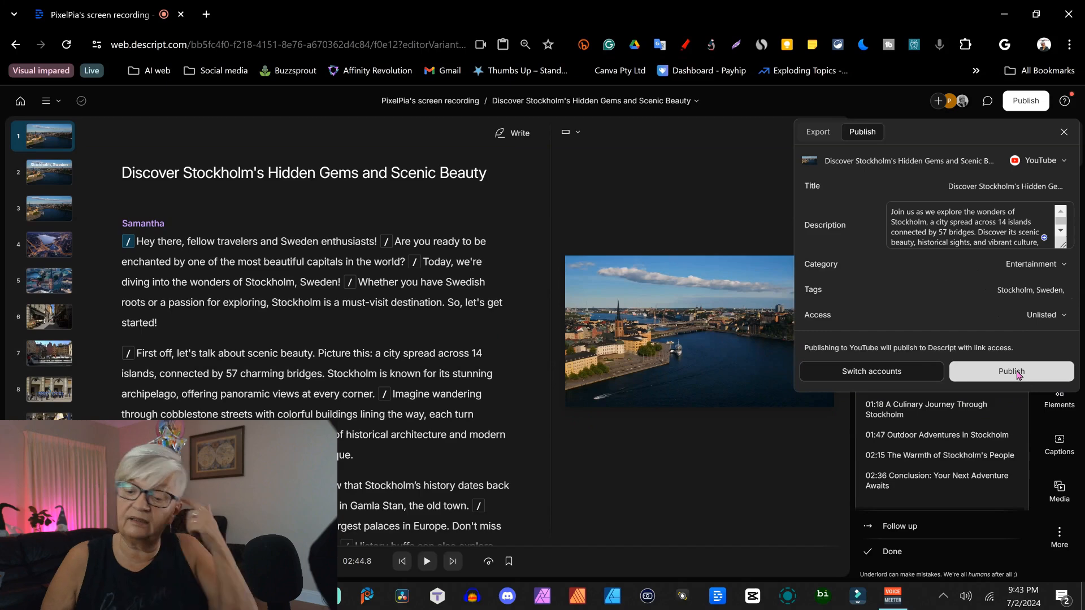
left_click(707, 177)
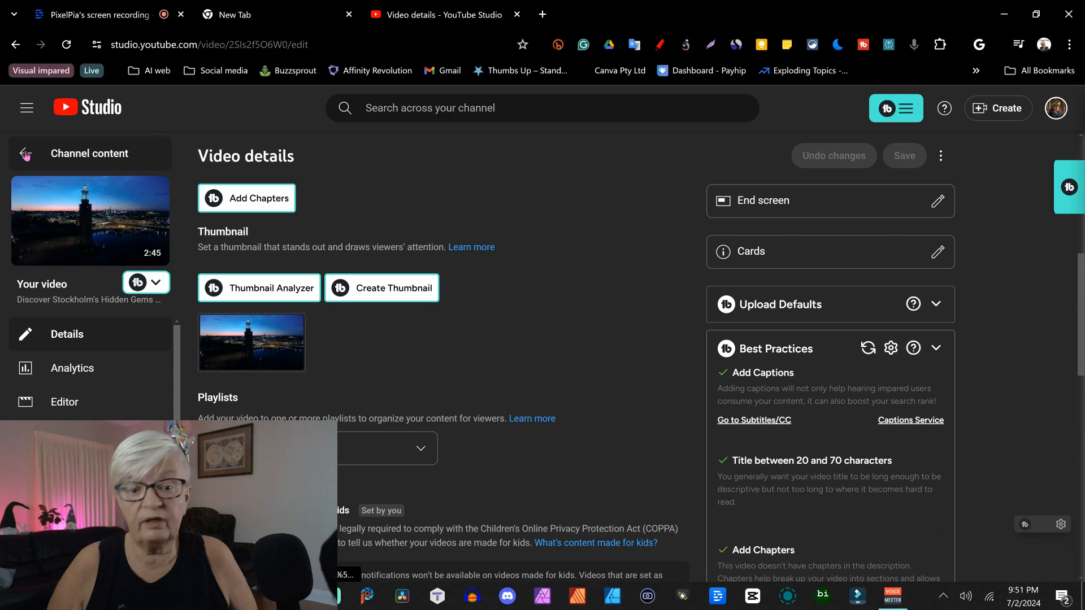
- In YouTube Studio, find the uploaded Stockholm video in the channel content and check its title, description and chapter timestamps
left_click(26, 156)
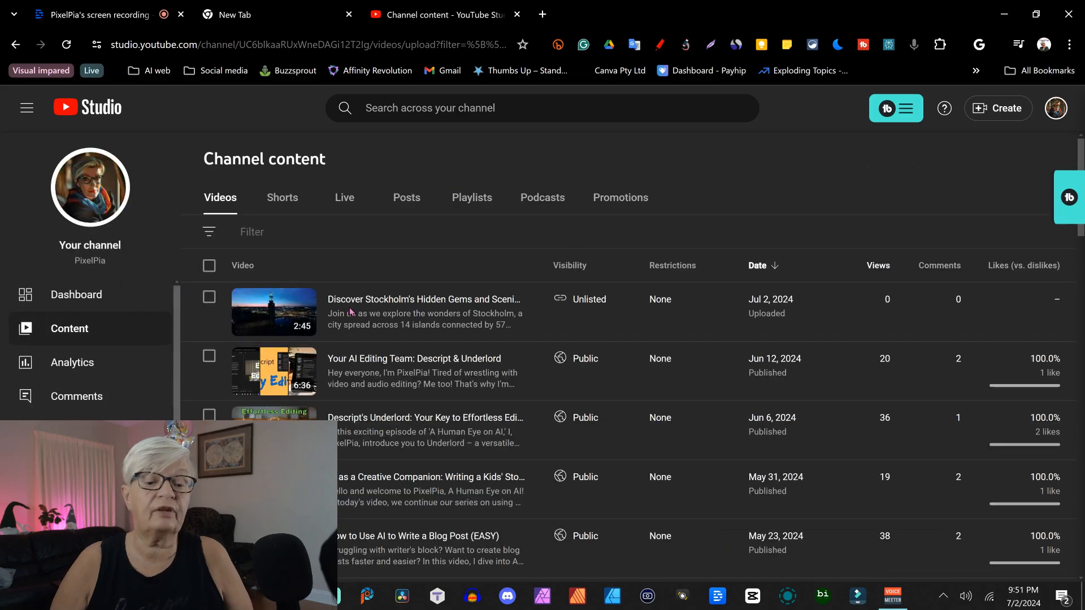
left_click(284, 321)
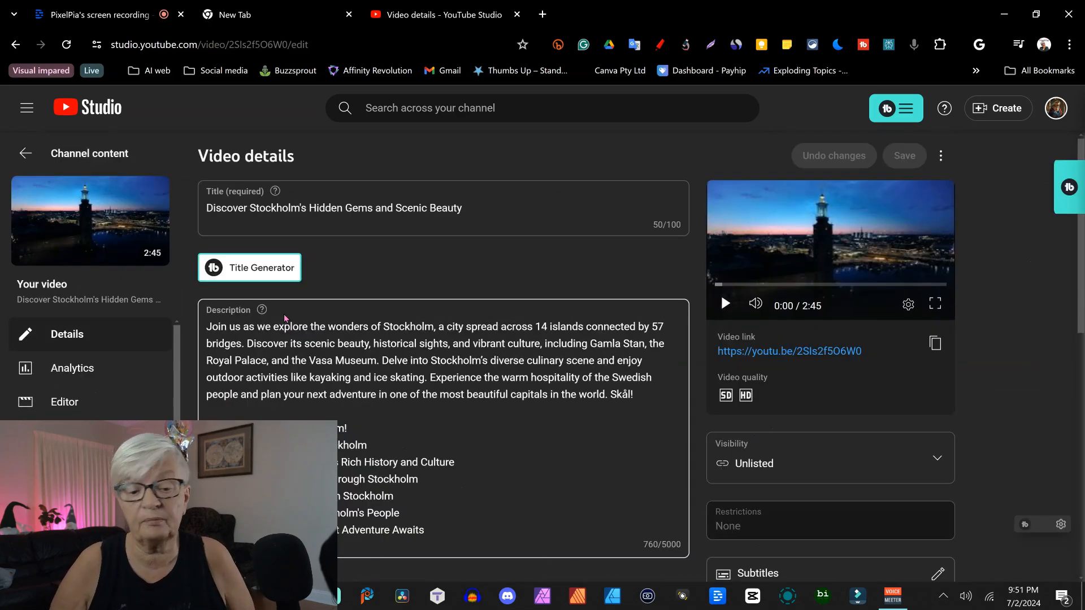
scroll(286, 318, "down", 5)
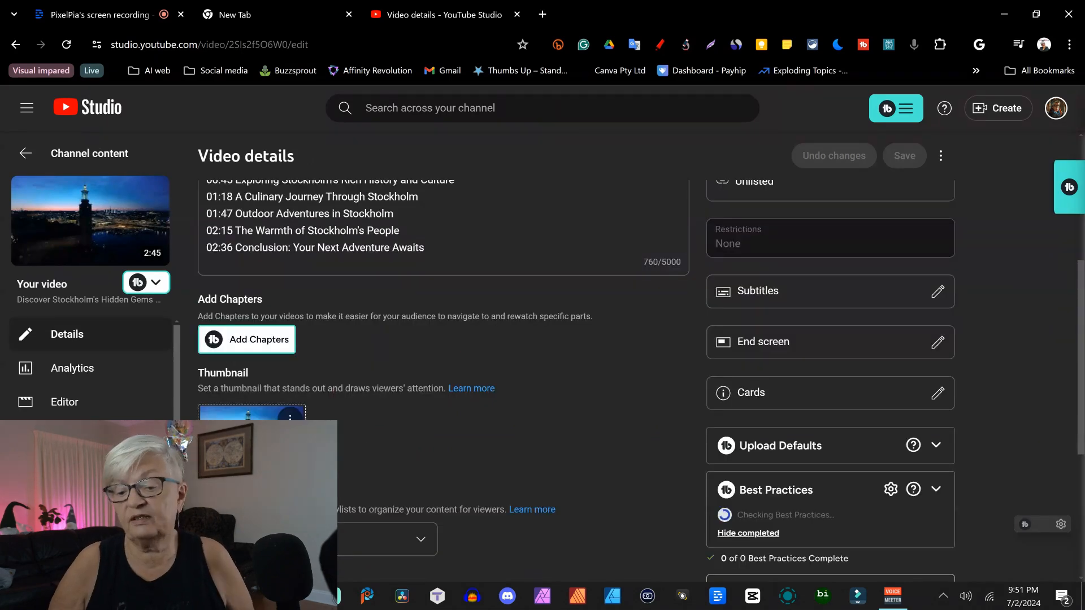
- Review the video's auto-generated thumbnail options, cancel without applying another image, and look over the rest of the video details
left_click(289, 417)
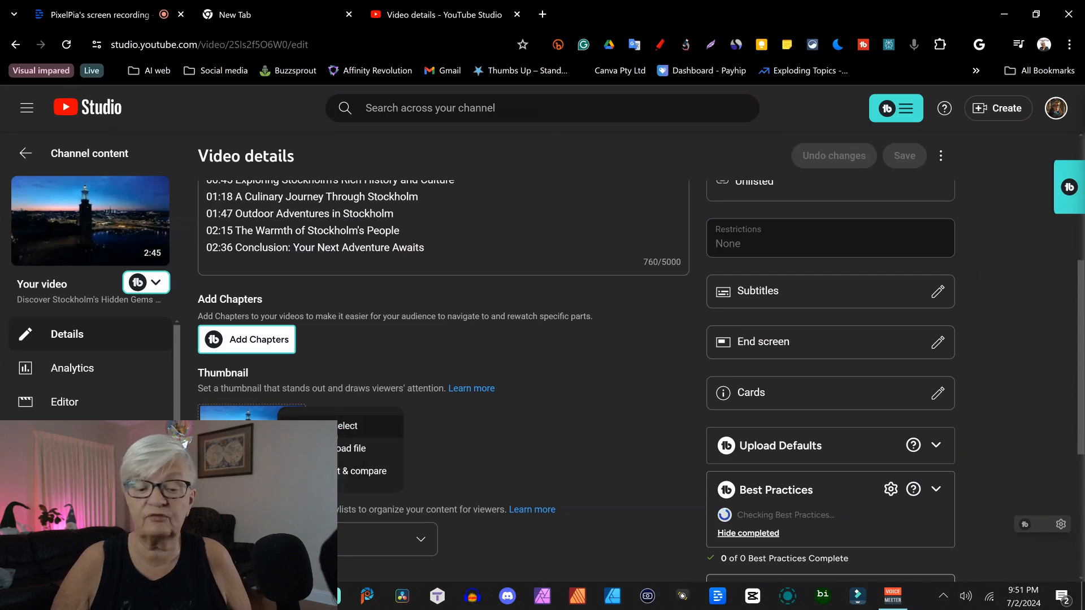
left_click(340, 429)
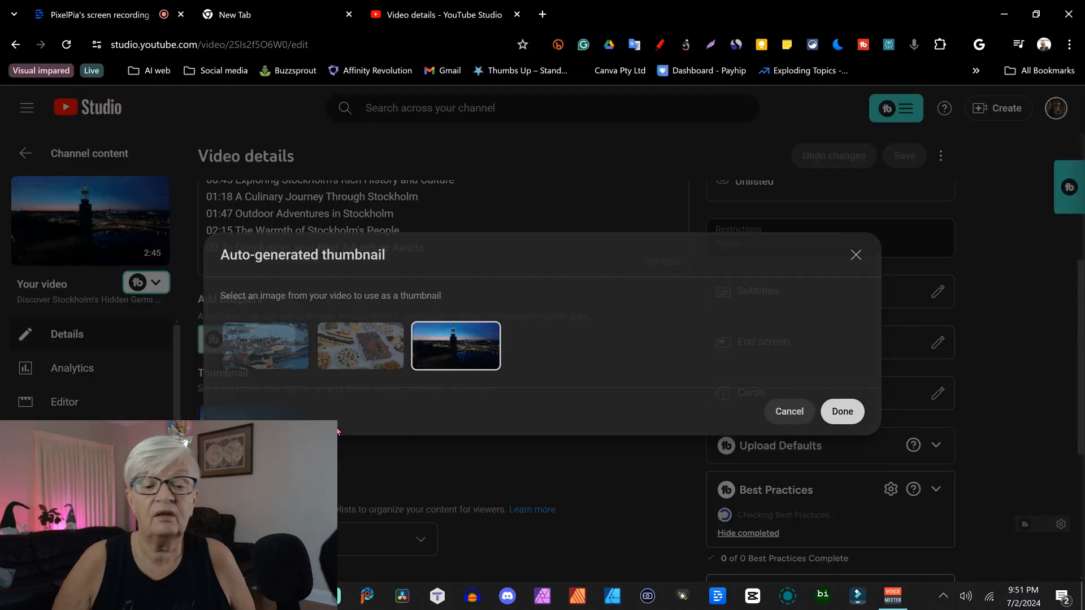
left_click(275, 345)
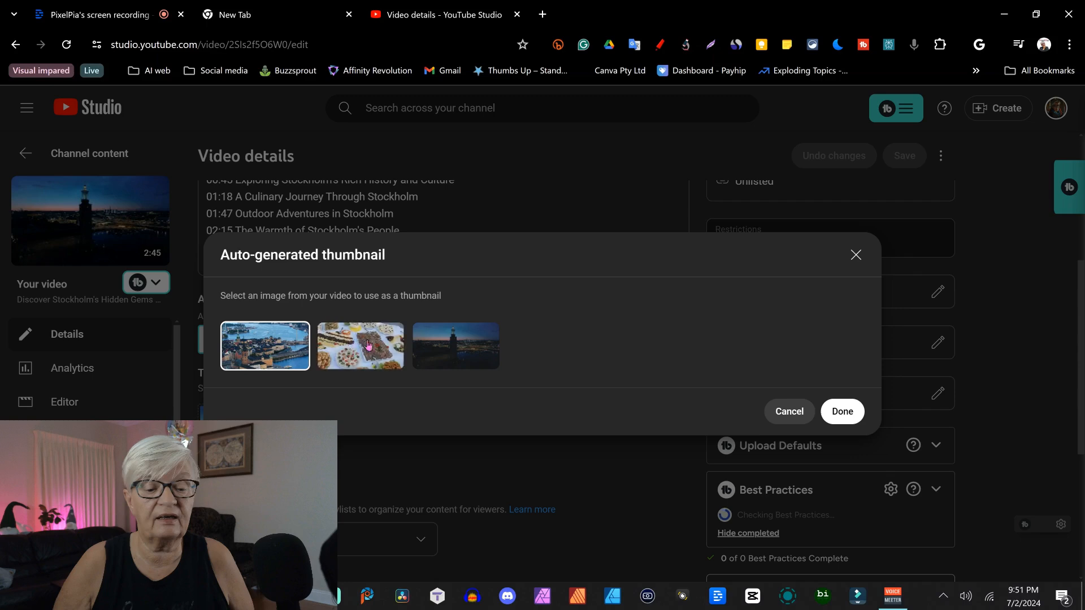
key("Escape")
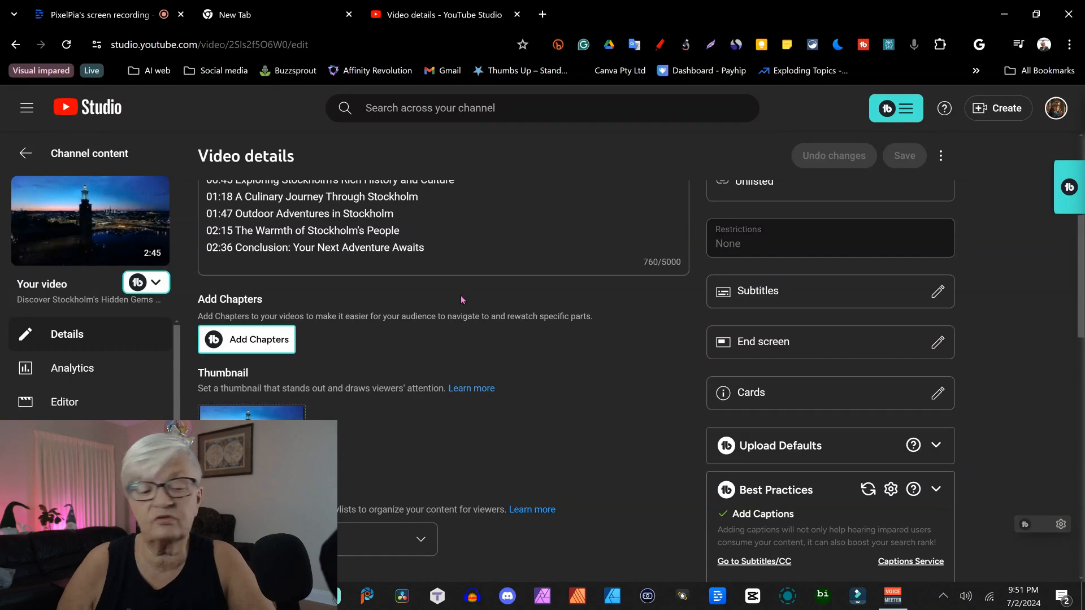
scroll(293, 416, "down", 5)
scroll(370, 413, "down", 5)
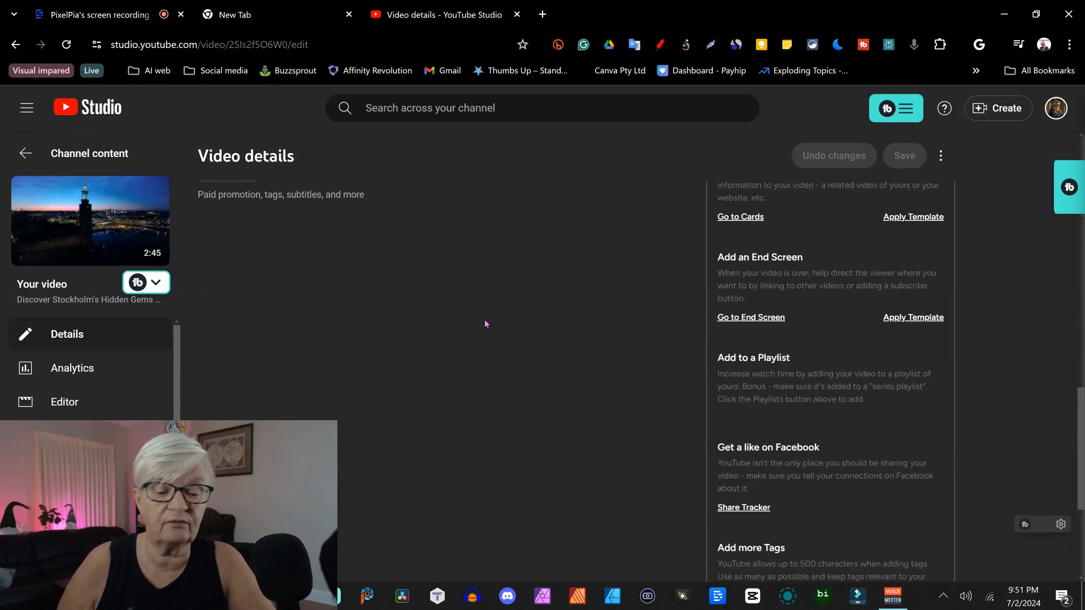
scroll(485, 323, "up", 10)
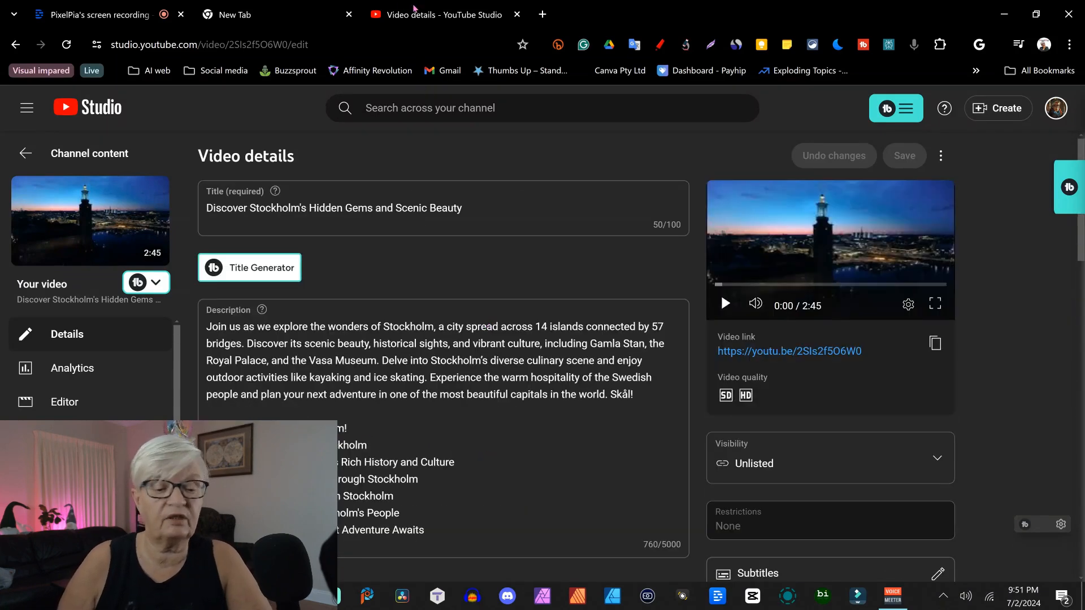